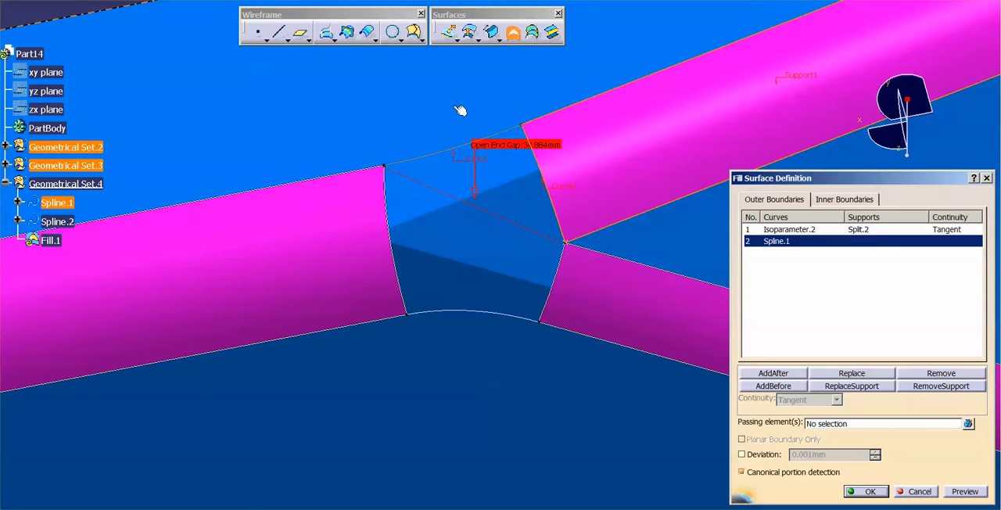
Complete the junction's fill surface with Isoparameter.1, Spline.2 and Isoparameter.3 as the remaining boundaries, keeping tangent continuity to their support surfaces
click(391, 218)
click(364, 231)
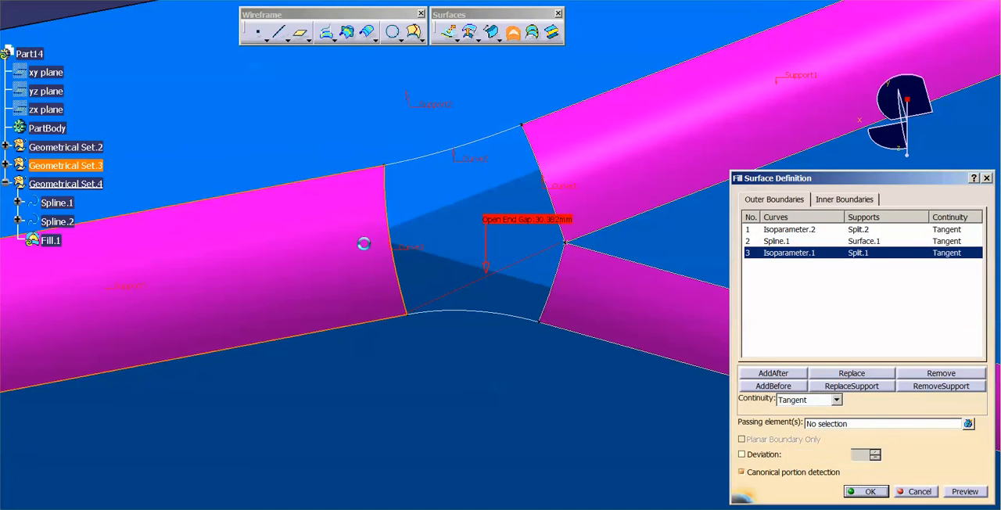
click(490, 314)
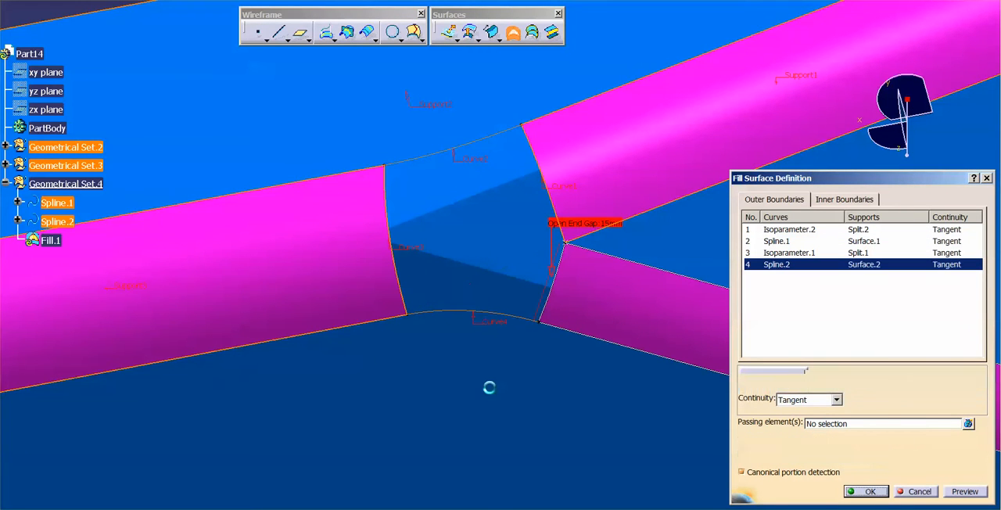
click(553, 301)
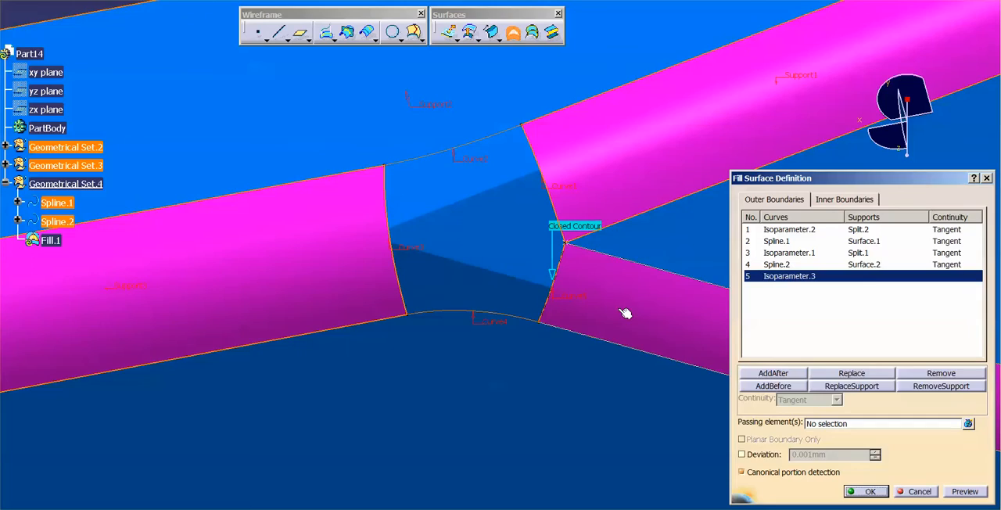
click(625, 313)
click(866, 491)
Display the control points of the green fill surface at the junction and examine the mesh
middle_drag(547, 239, 548, 284)
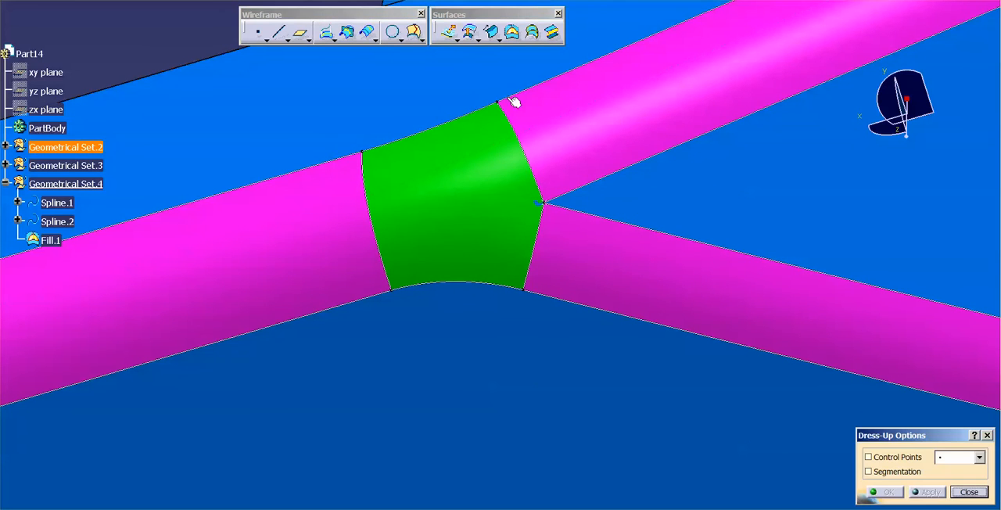
click(449, 179)
click(928, 492)
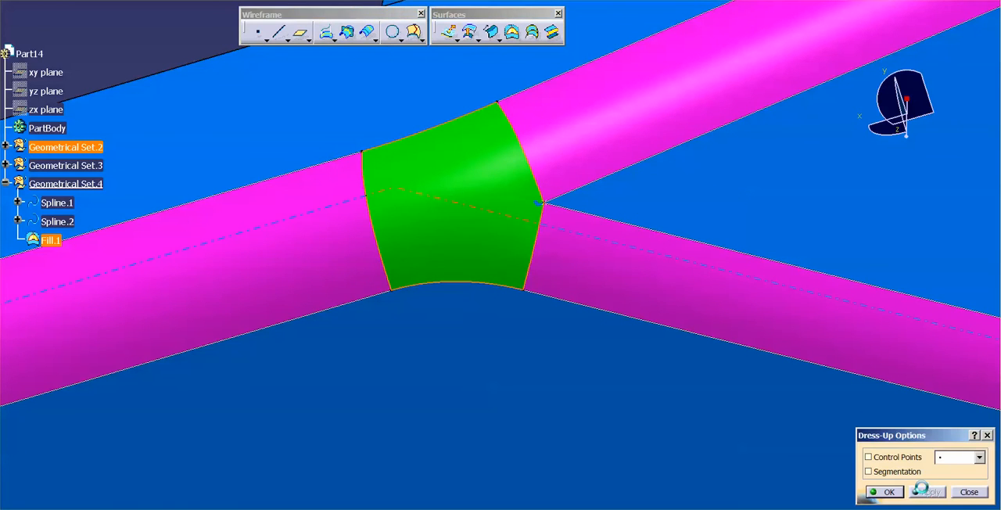
click(890, 461)
middle_drag(615, 376, 592, 305)
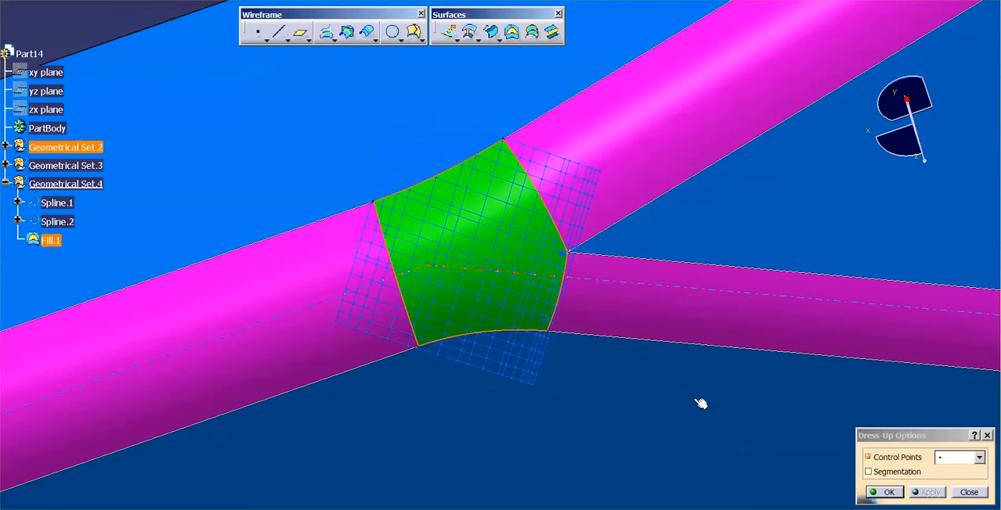
Examine the fill surface's segmentation in place of its control points, and turn the display off again
click(868, 471)
click(929, 492)
click(910, 458)
click(929, 492)
middle_drag(615, 268, 727, 284)
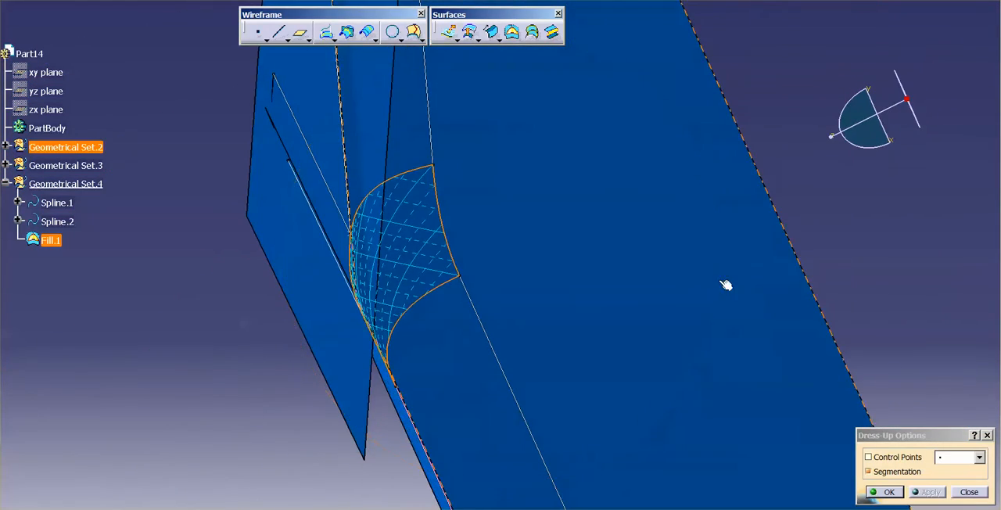
middle_drag(438, 275, 476, 268)
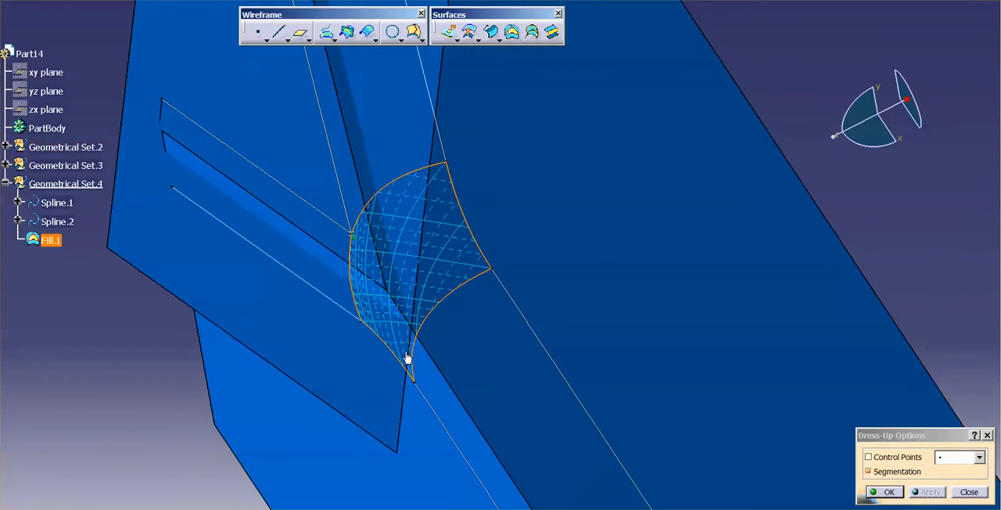
middle_drag(536, 228, 291, 167)
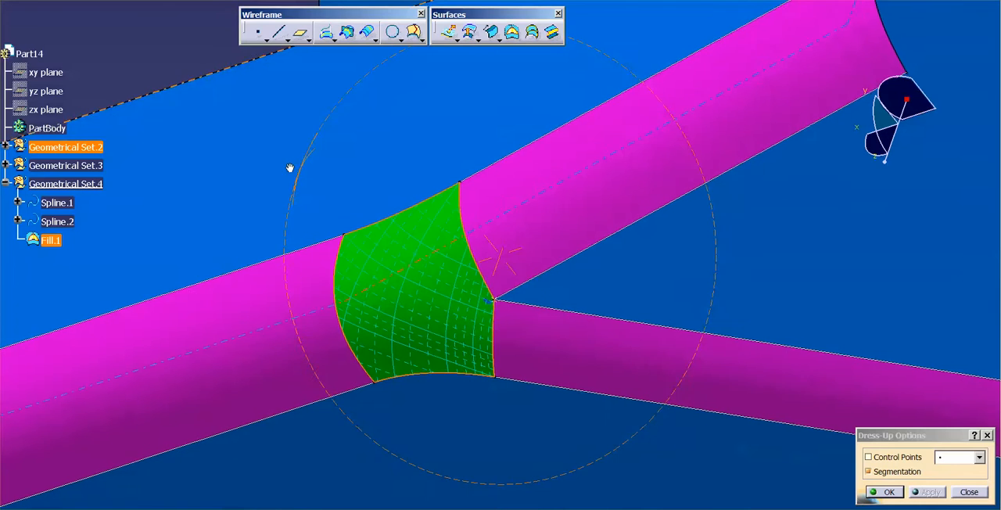
click(914, 472)
click(929, 491)
click(884, 491)
Delete the green fill surface at the junction
middle_drag(599, 259, 480, 271)
right_click(480, 271)
click(501, 419)
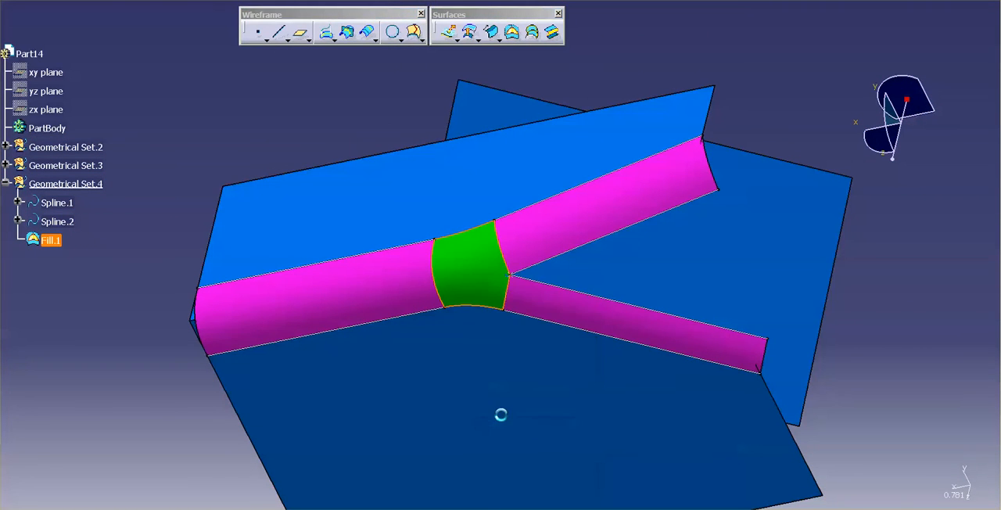
click(924, 491)
Define a multi-sections surface from Isoparameter.1 supported by Split.1 to Isoparameter.2 supported by Split.2, both with tangent continuity
middle_drag(767, 376, 646, 291)
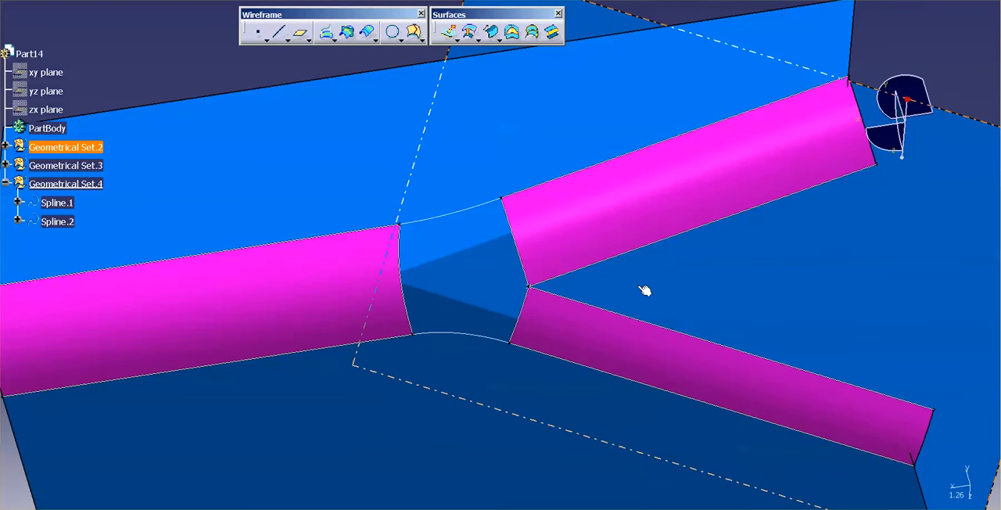
click(535, 31)
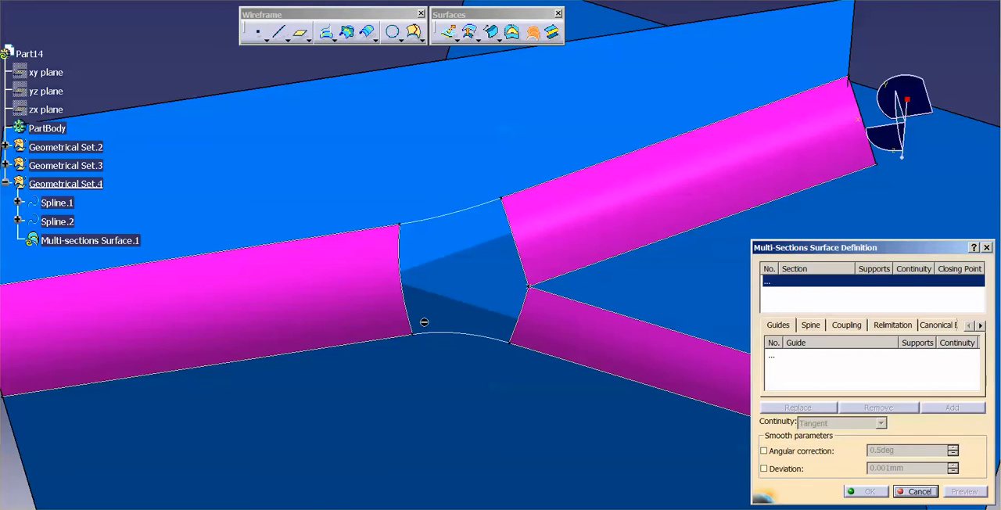
click(405, 237)
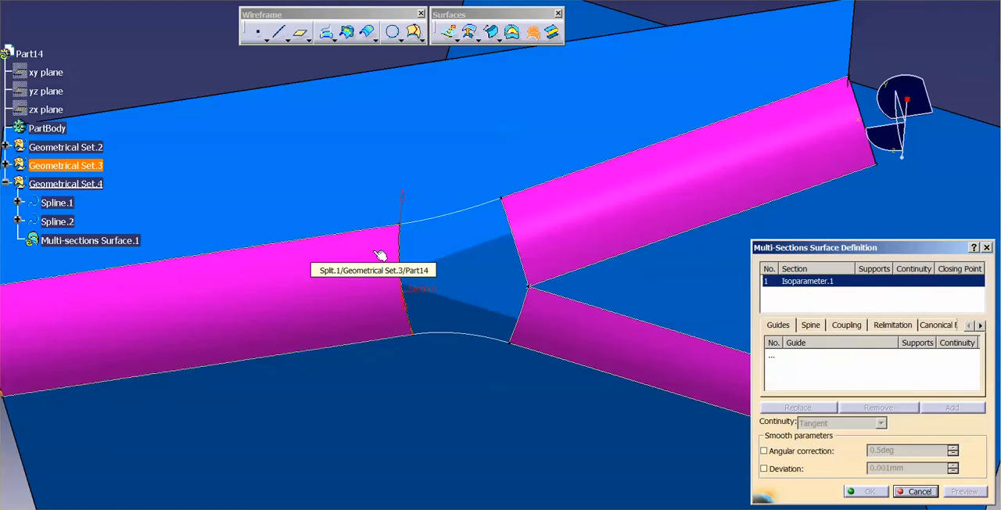
click(377, 254)
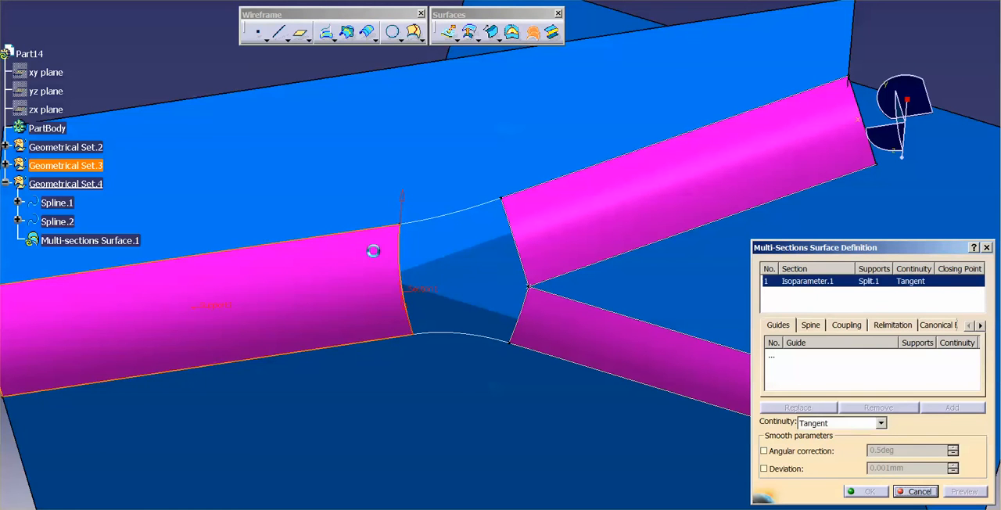
click(524, 252)
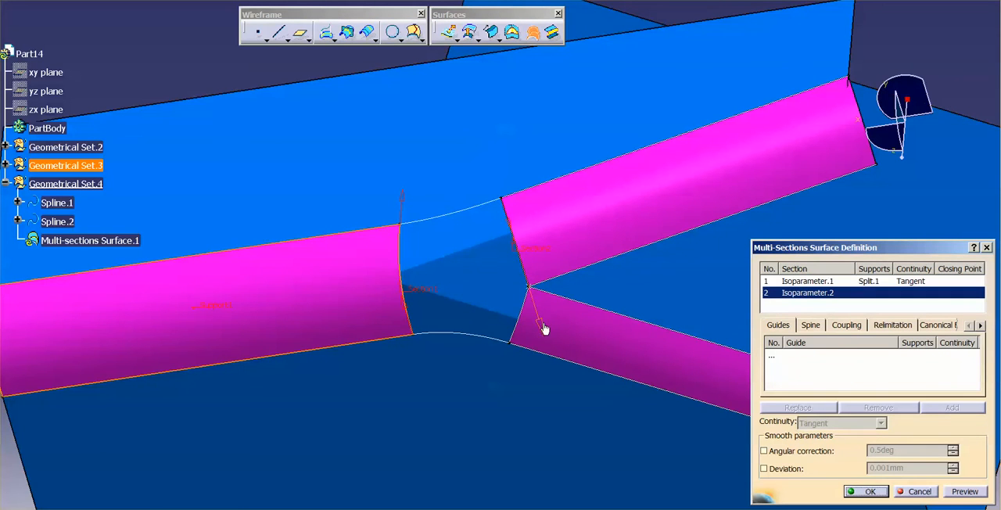
click(612, 209)
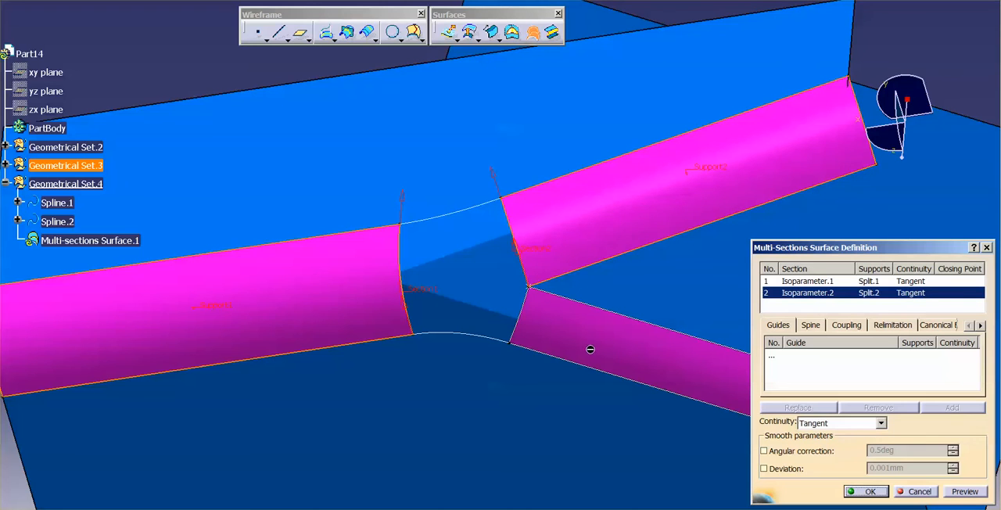
Add Spline.1 as a guide tangent to the adjoining blue surface and create the multi-sections surface
click(772, 358)
click(443, 221)
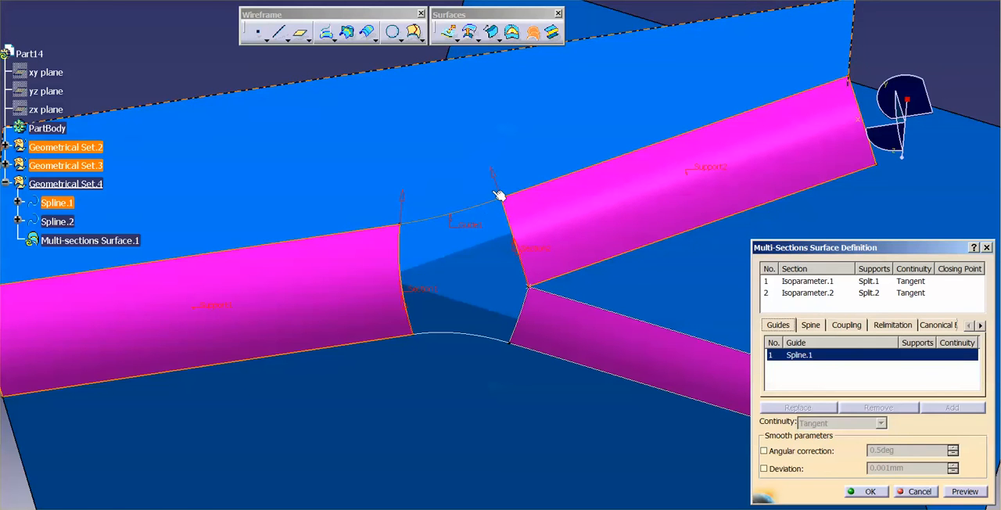
click(444, 149)
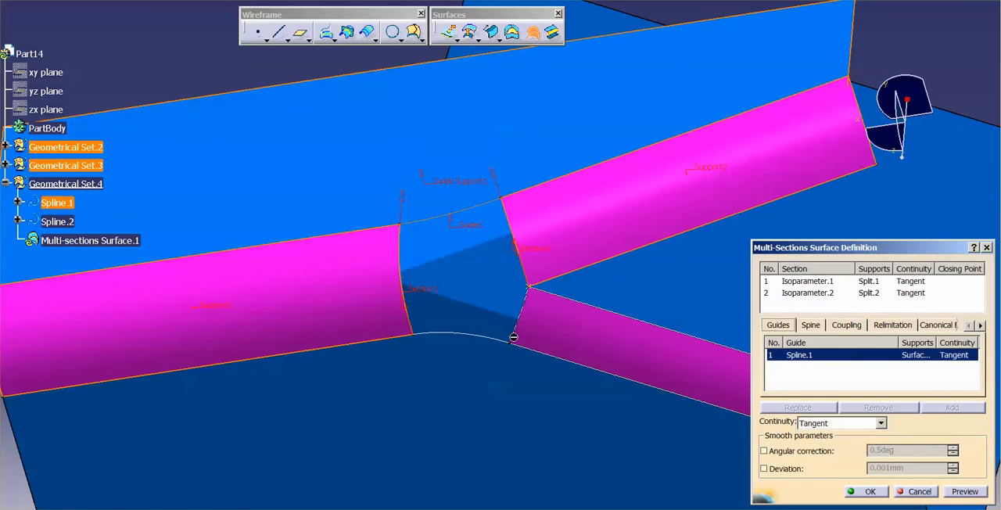
click(870, 493)
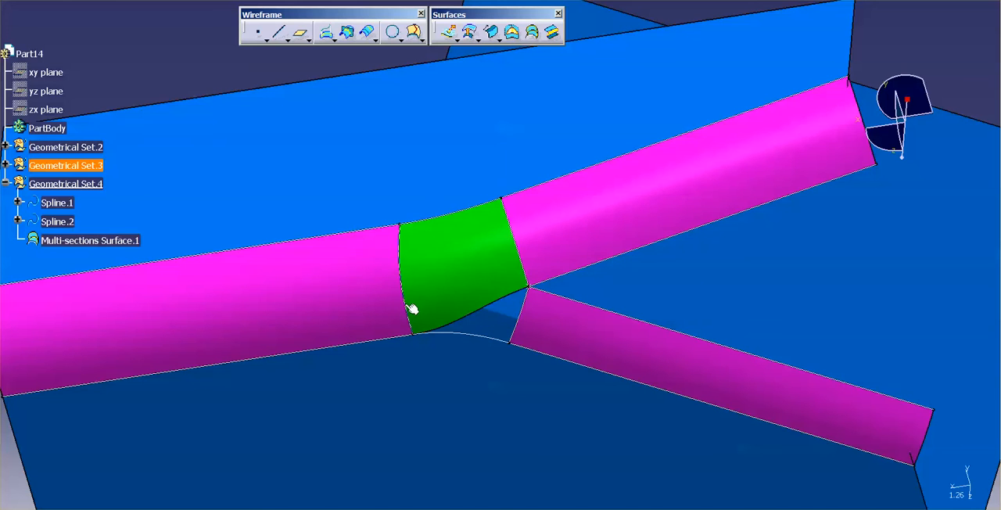
Create a lengthwise isoparametric curve on Split.1 through a point near the middle of its width
click(415, 33)
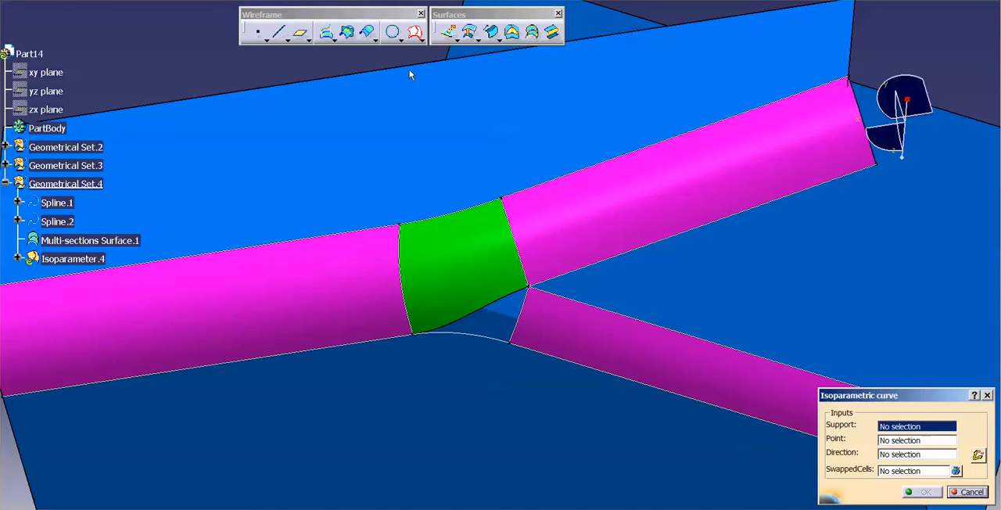
click(303, 300)
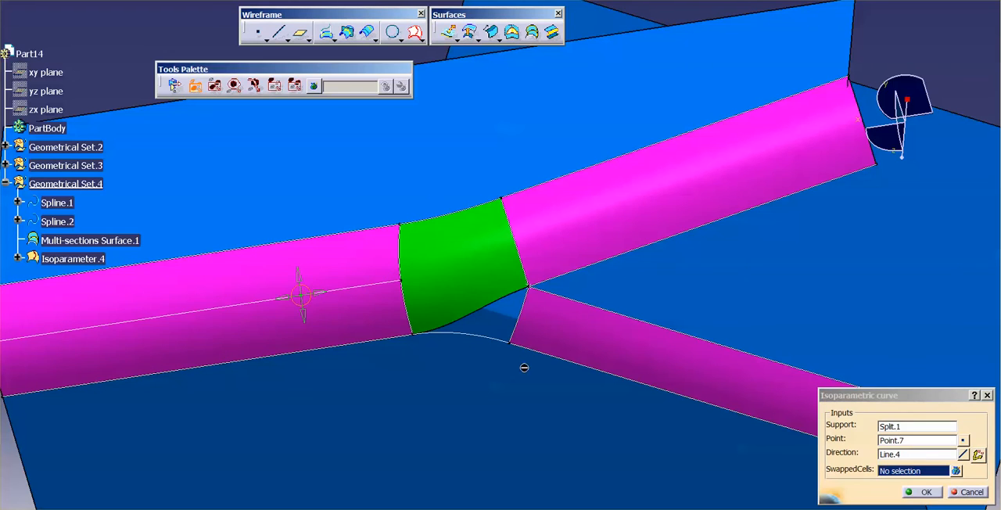
click(921, 492)
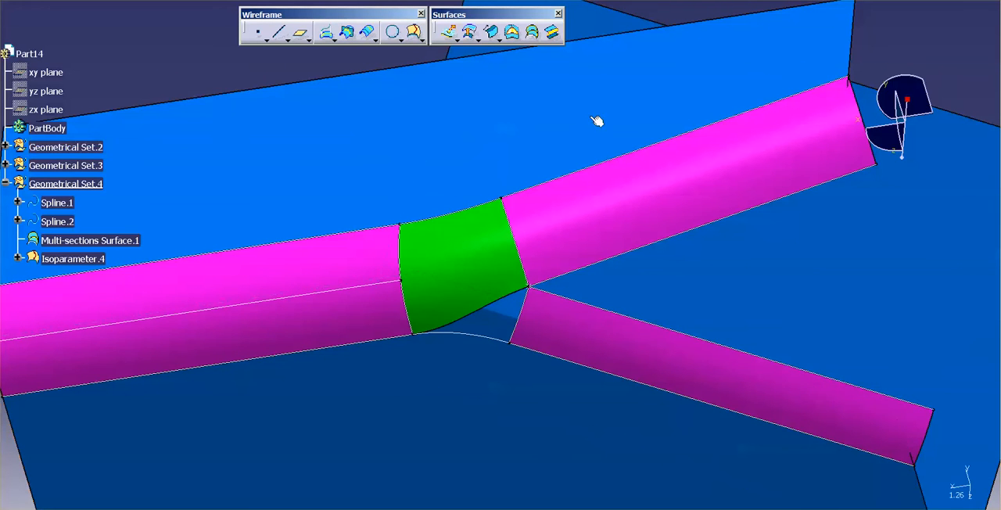
Draw a spline from the branch corner, tangent to the lower branch's edge, to the isoparametric curve's end, tangent to that curve
click(423, 40)
click(444, 51)
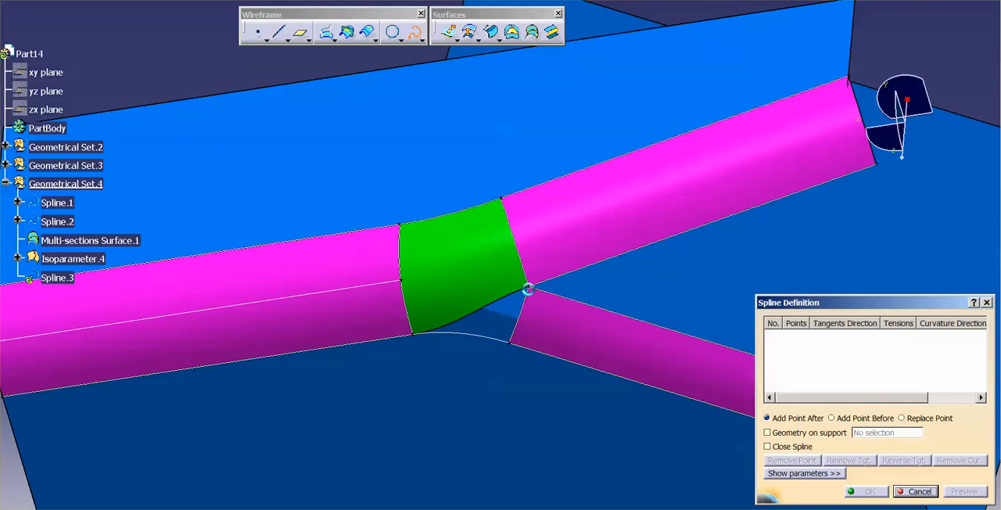
click(533, 289)
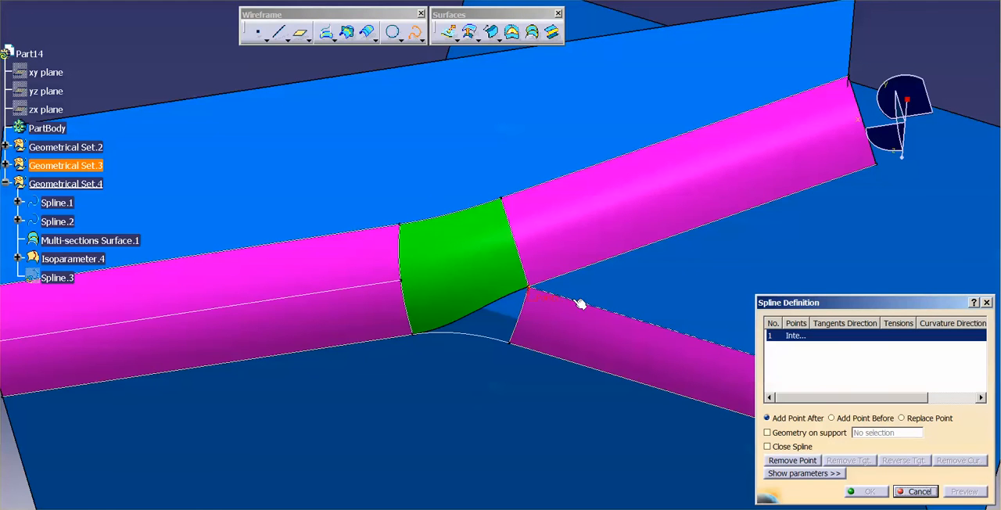
click(578, 303)
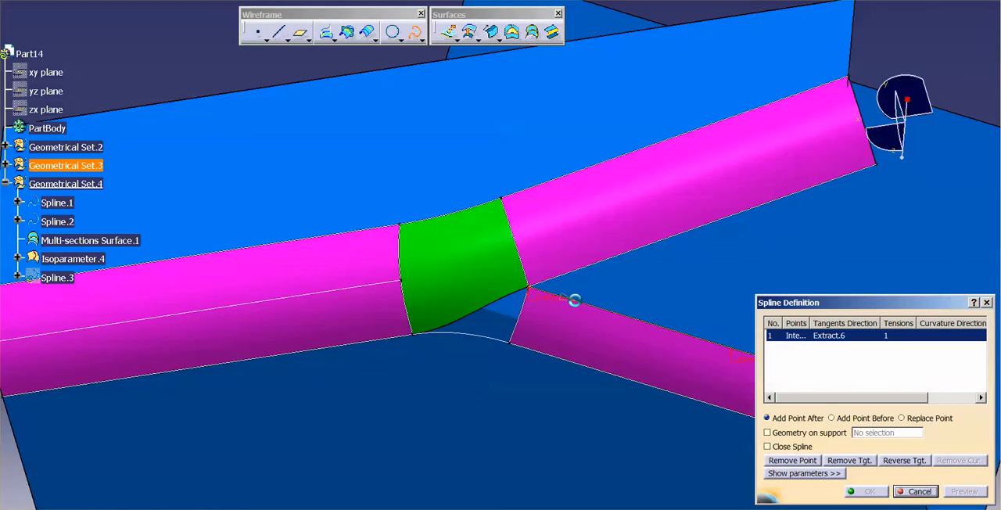
click(404, 281)
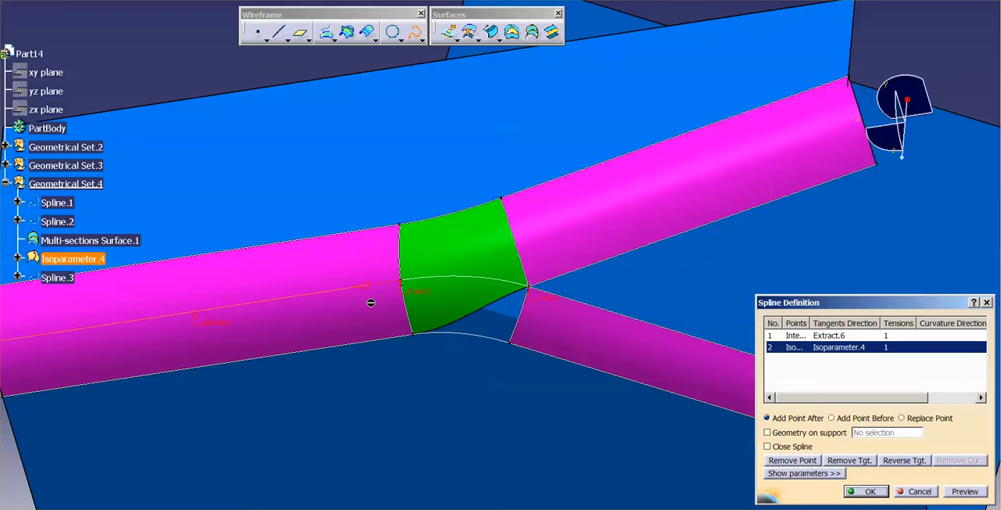
Lay the new spline on Multi-sections Surface.1 as its support and create it
click(784, 437)
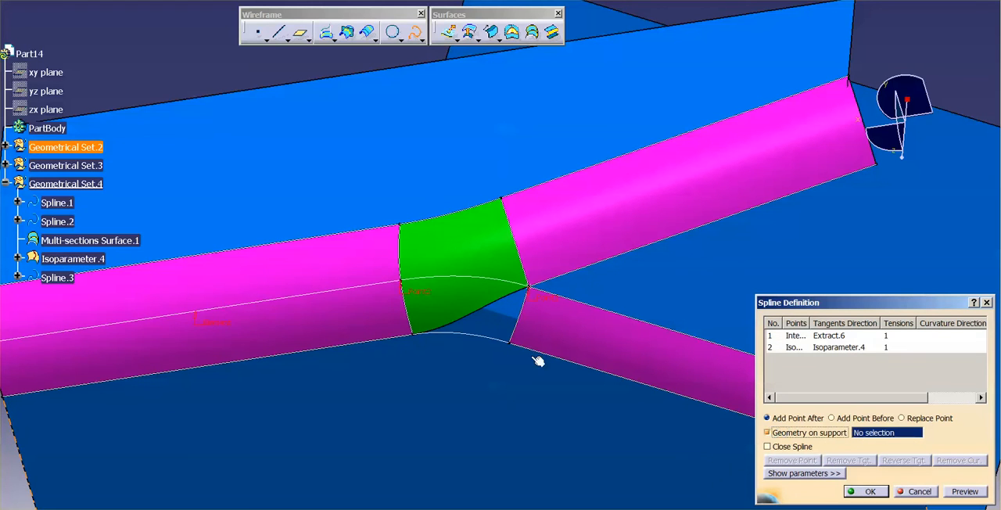
click(484, 265)
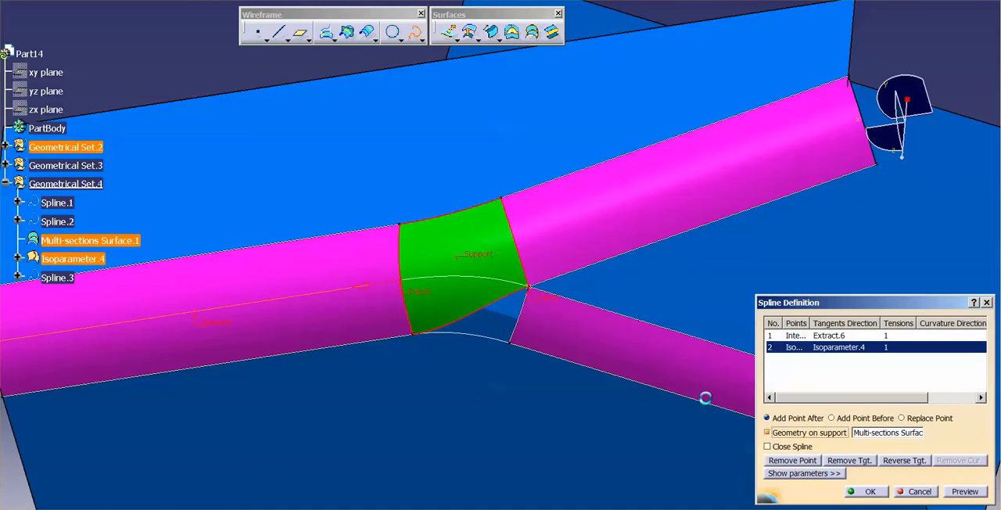
click(870, 491)
Change the fill colour of Multi-sections Surface.1 to dark grey
middle_drag(484, 317, 577, 339)
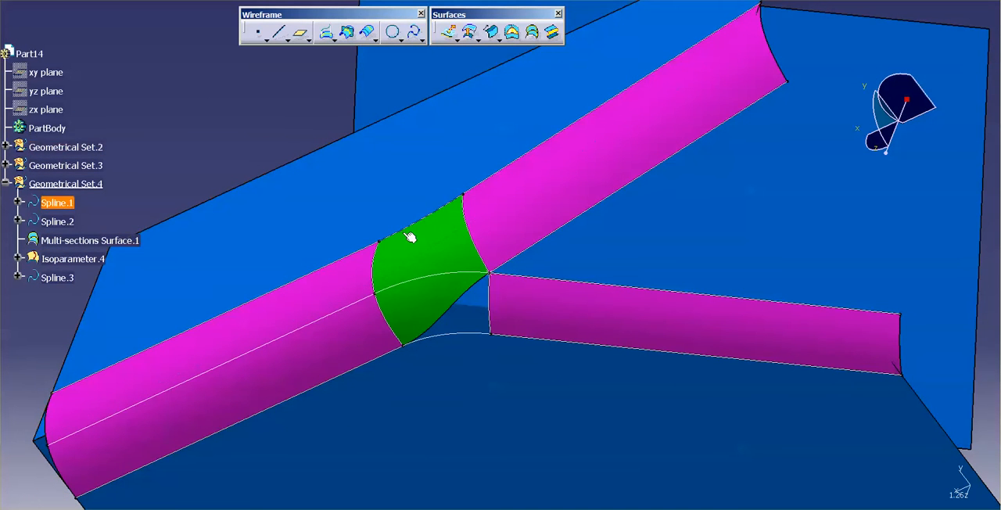
right_click(86, 245)
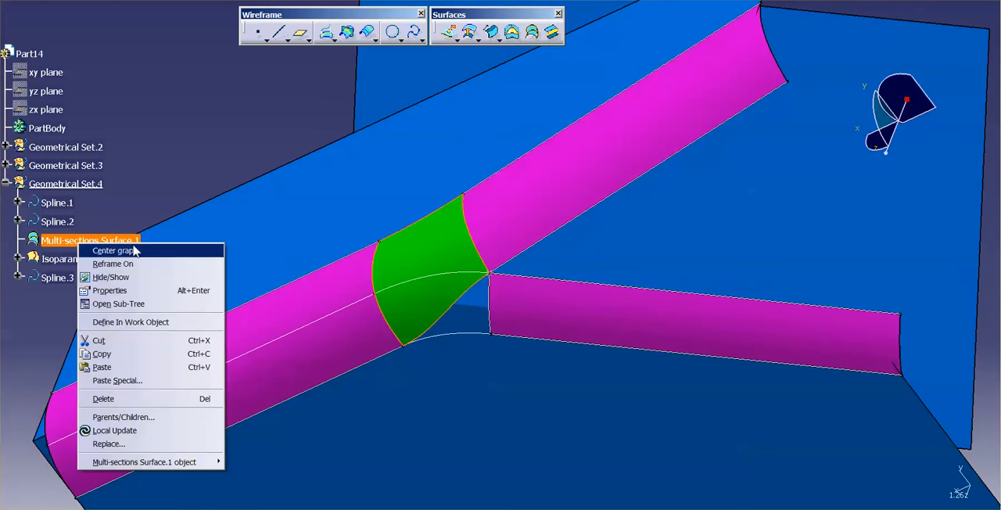
click(116, 288)
click(222, 123)
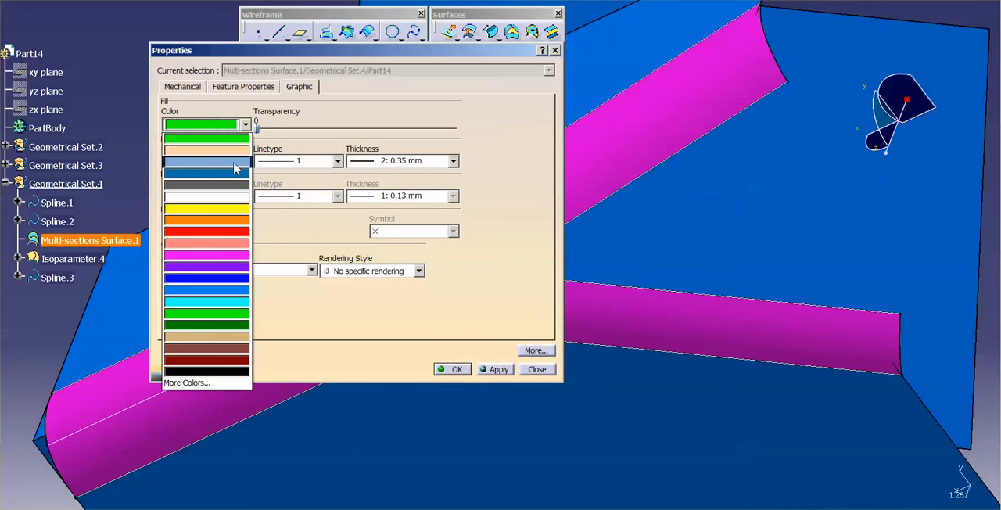
click(232, 185)
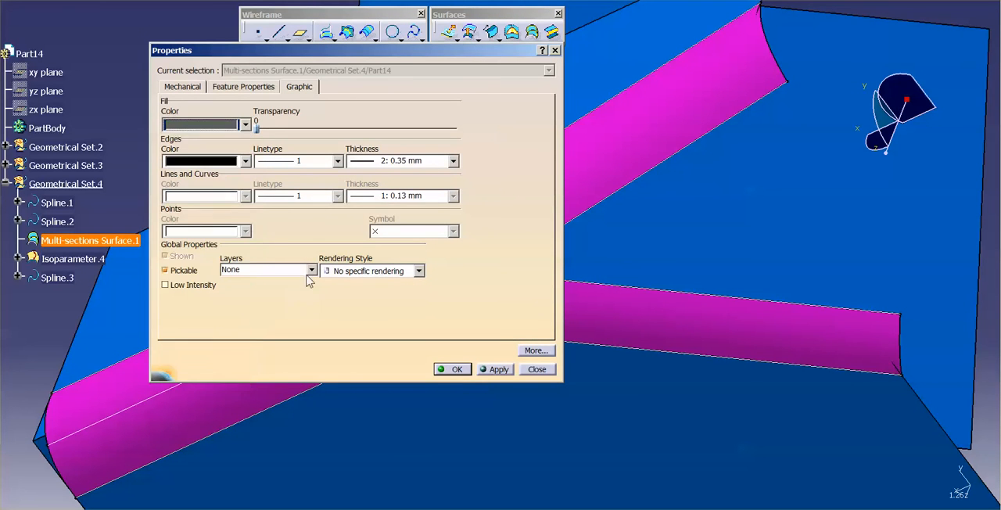
click(457, 369)
Create a multi-sections surface from Spline.3 to Spline.2, tangent to Multi-sections Surface.1, with guides Isoparameter.3 on Split.3 and Isoparameter.1 on Split.1
middle_drag(563, 351, 490, 287)
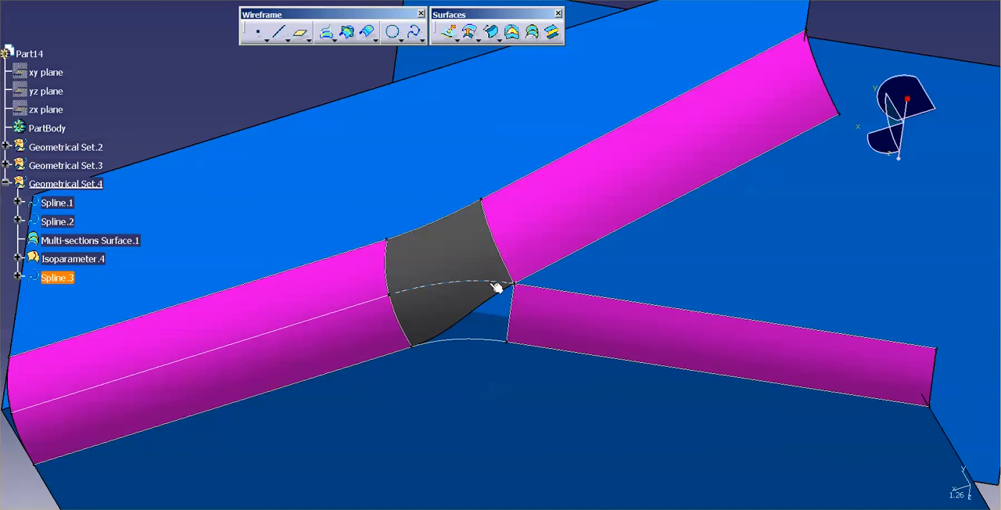
click(532, 31)
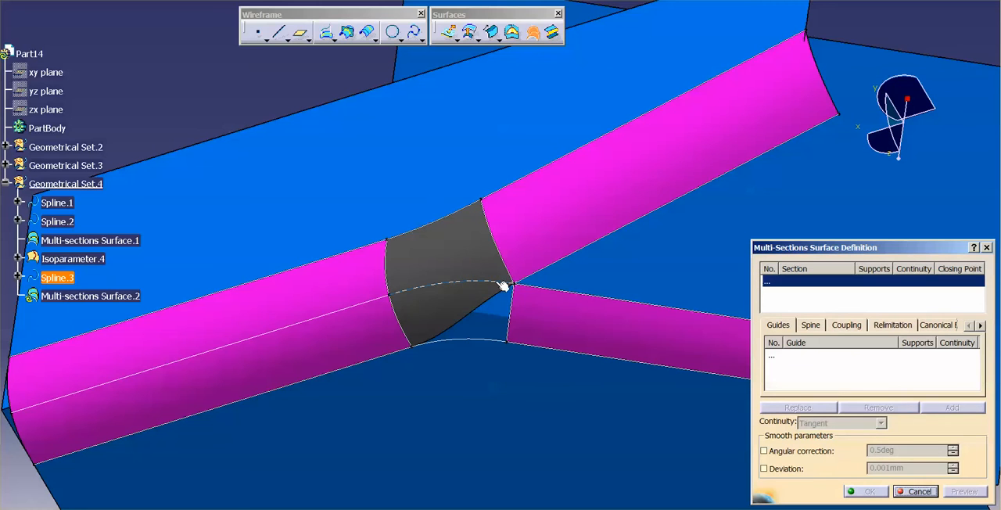
click(504, 286)
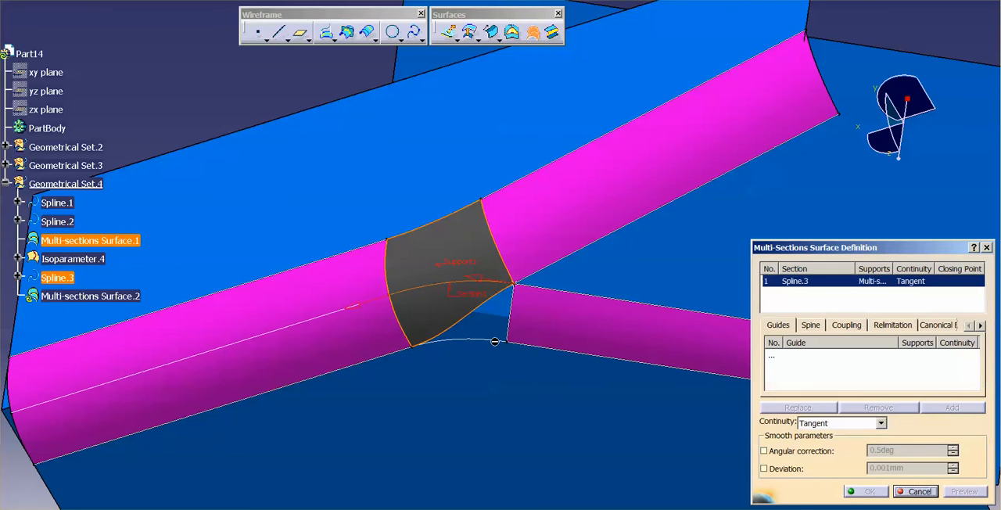
click(504, 341)
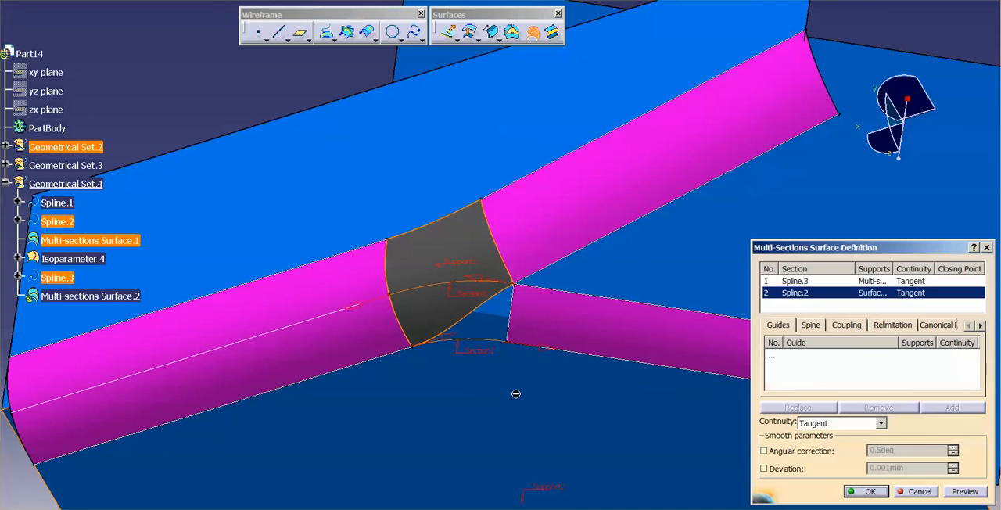
click(770, 359)
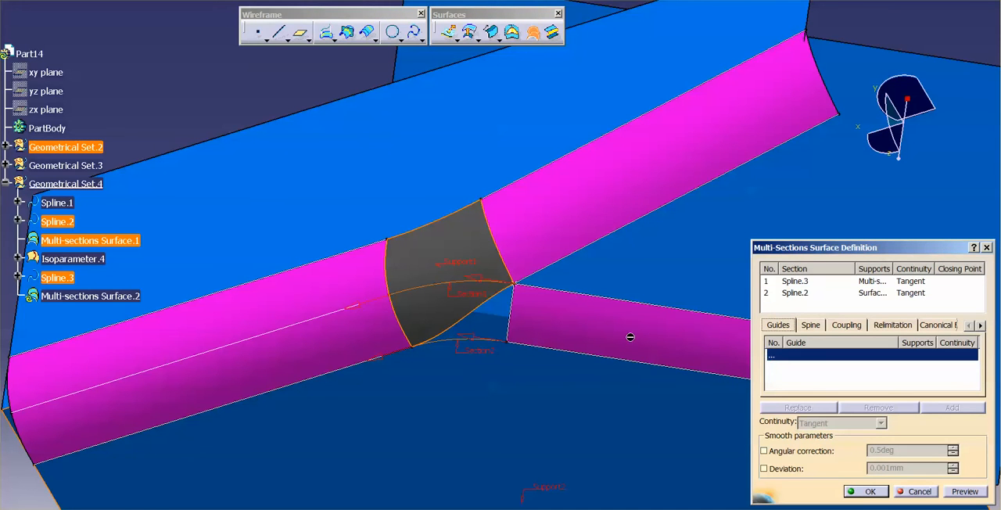
click(510, 328)
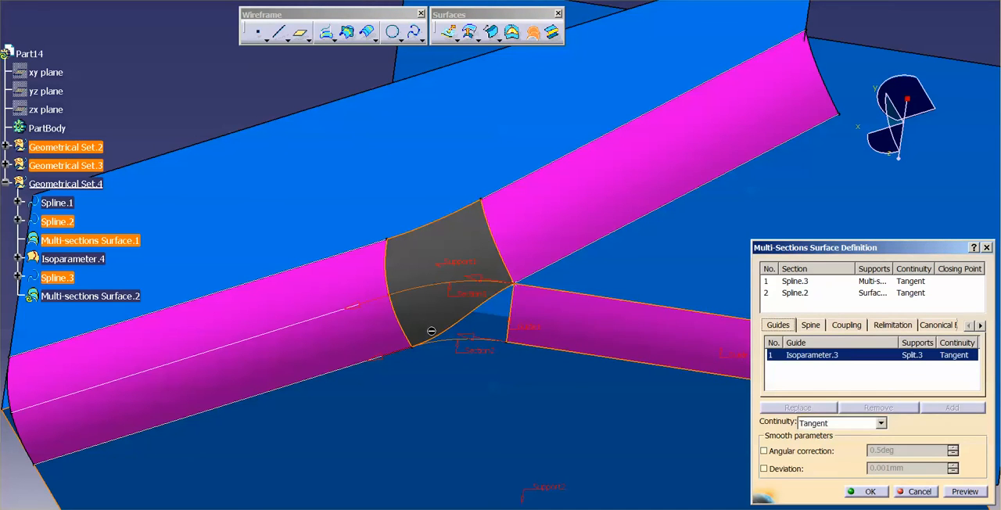
click(410, 338)
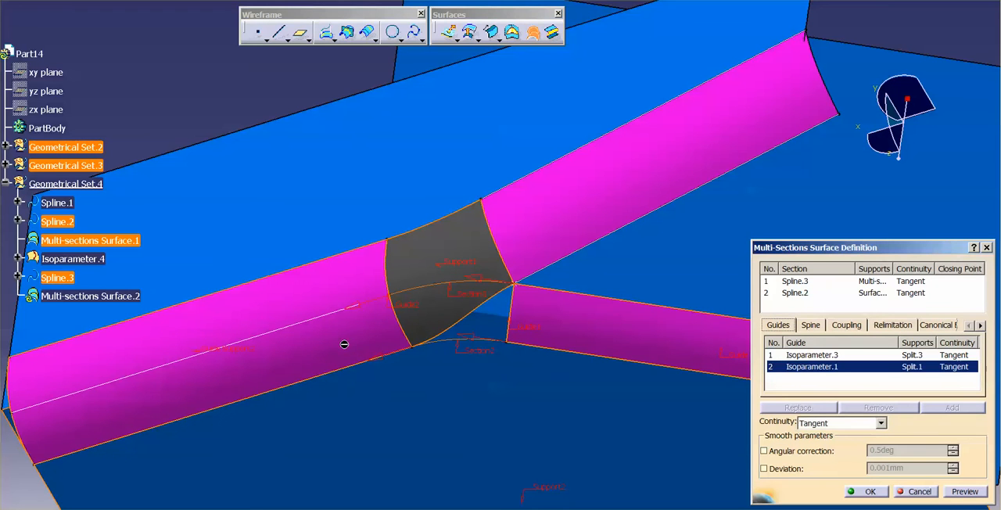
click(870, 492)
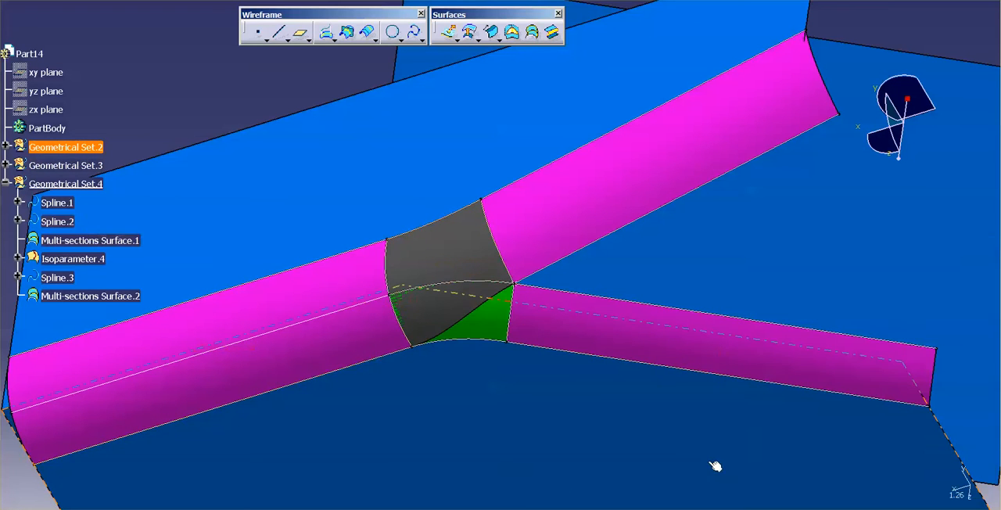
Split Multi-sections Surface.1 along Spline.3, keeping the portion above the curve
middle_drag(524, 392, 547, 390)
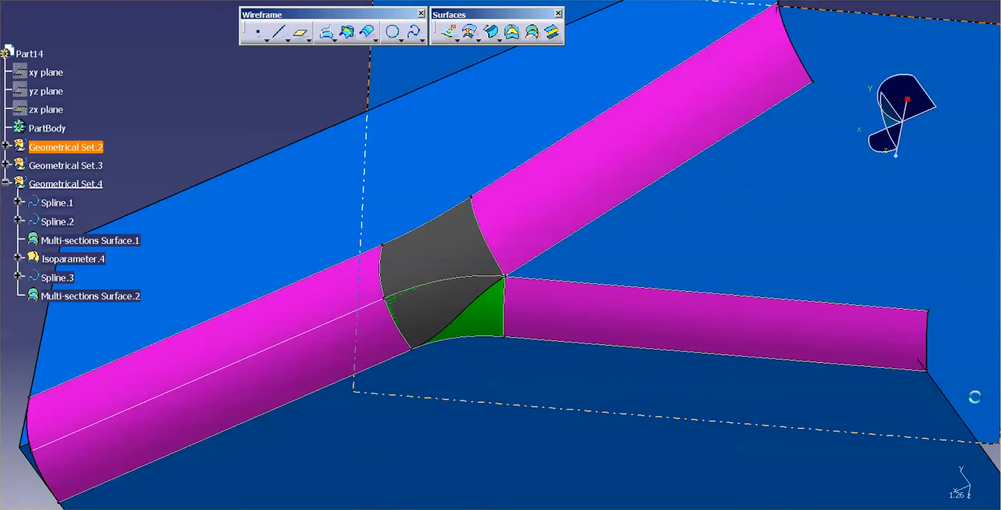
click(998, 365)
click(453, 246)
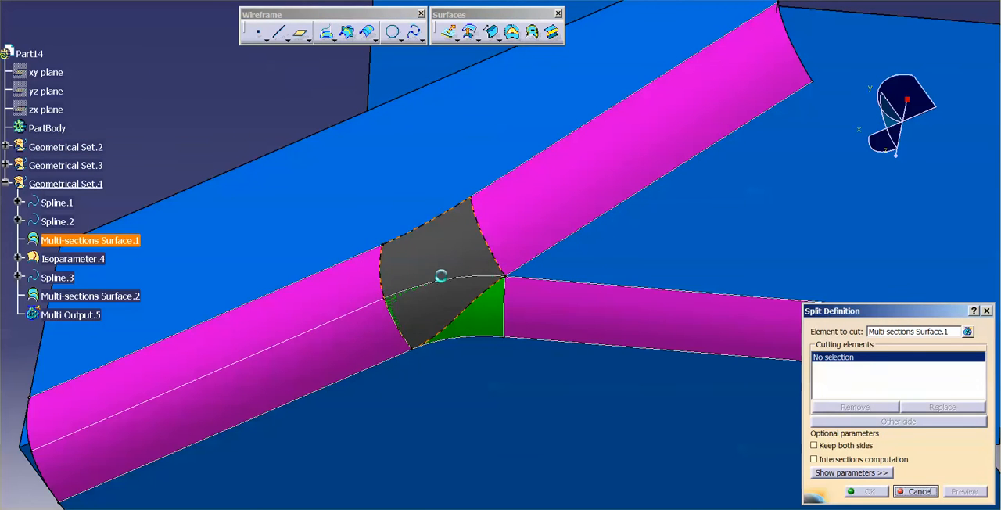
click(440, 281)
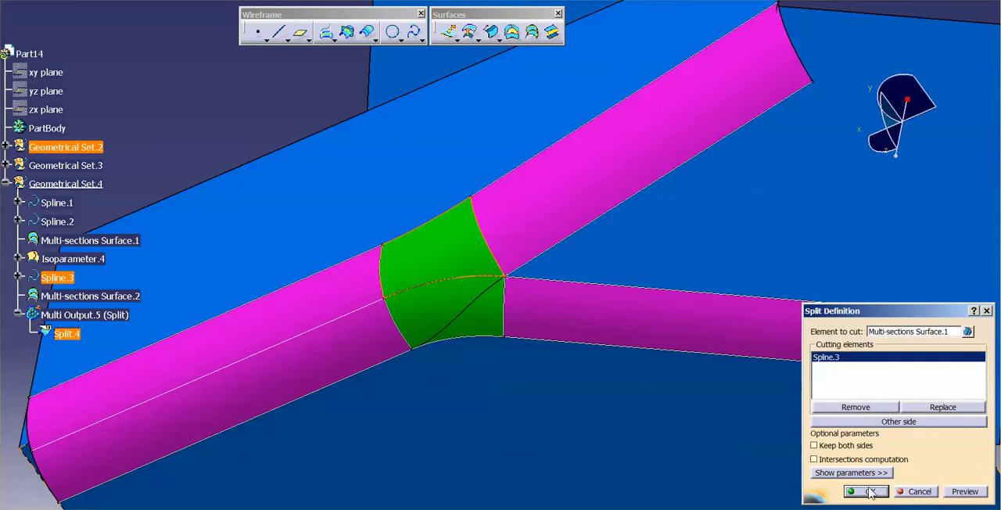
click(870, 492)
Change the fill colour of Split.4 to dark grey
middle_drag(668, 451, 409, 261)
click(66, 315)
right_click(55, 314)
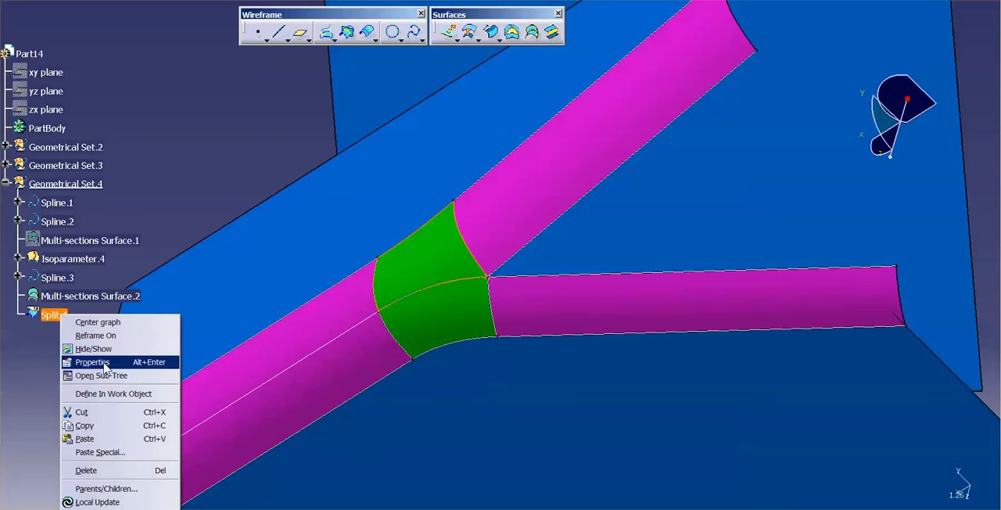
click(93, 362)
click(245, 125)
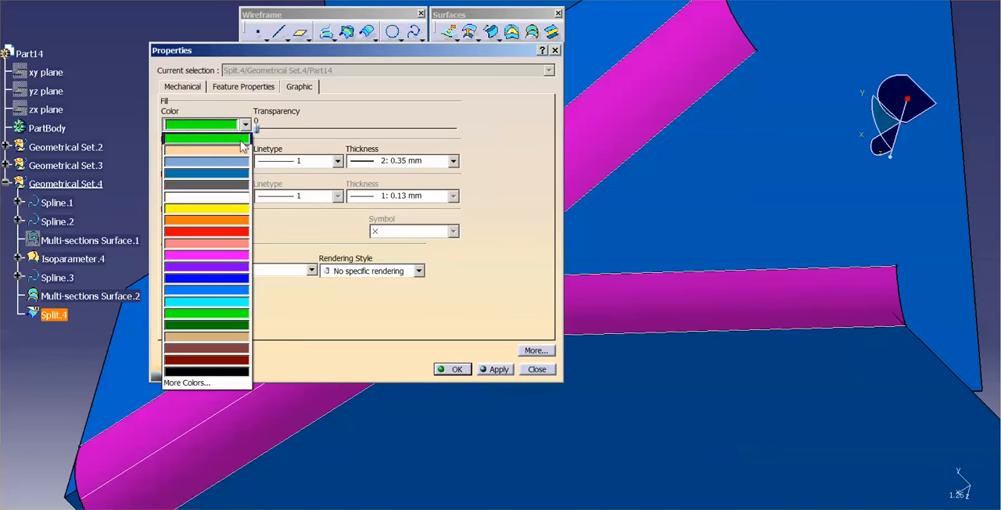
click(234, 184)
click(455, 370)
Edit Isoparameter.4 and shift its point across Split.1 toward the surface's upper edge
middle_drag(619, 326, 594, 409)
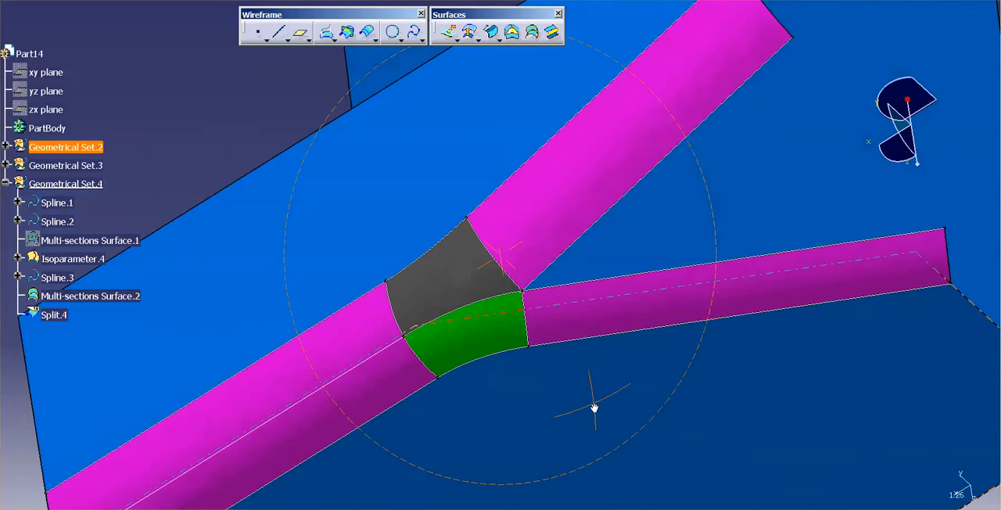
double_click(386, 346)
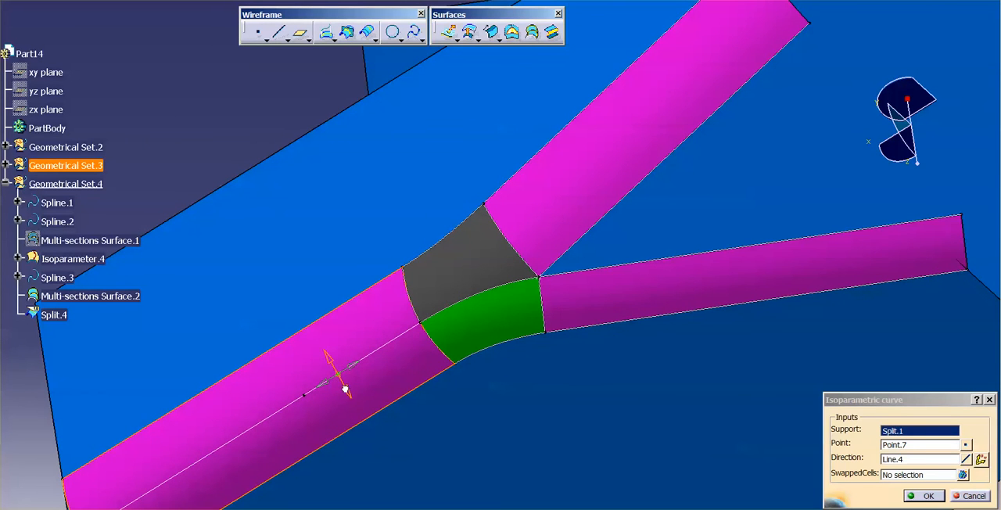
mouse_move(345, 388)
mouse_down()
mouse_move(327, 356)
mouse_move(337, 377)
mouse_up()
middle_drag(571, 232, 498, 300)
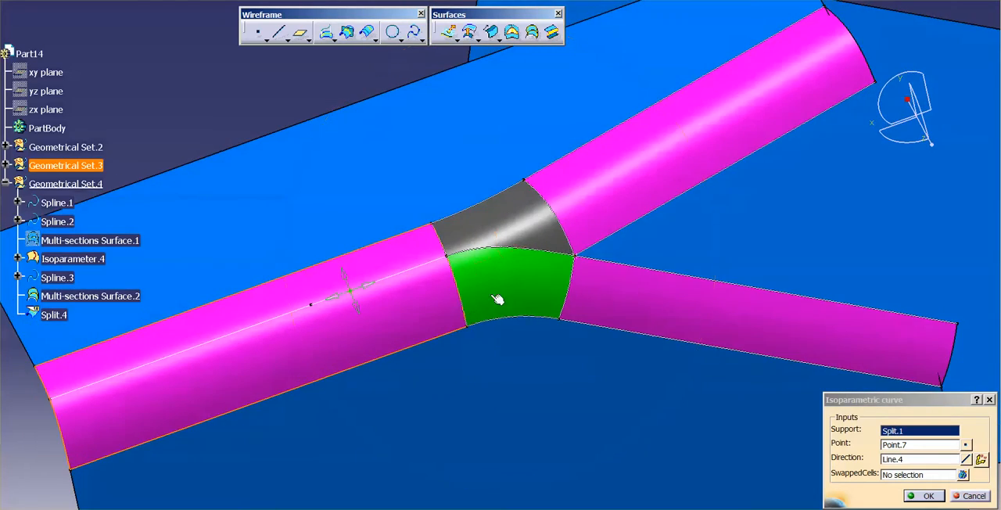
middle_drag(476, 264, 487, 286)
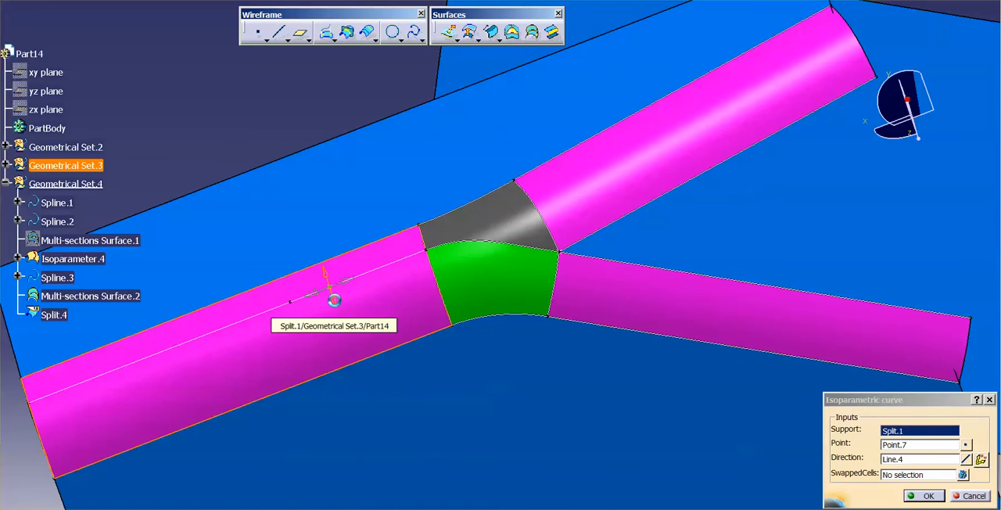
click(926, 495)
Trace Split.1 to its parent Styling Fillet.1 with Quick Select and set that fillet's radius to 24 mm
middle_drag(489, 412, 584, 388)
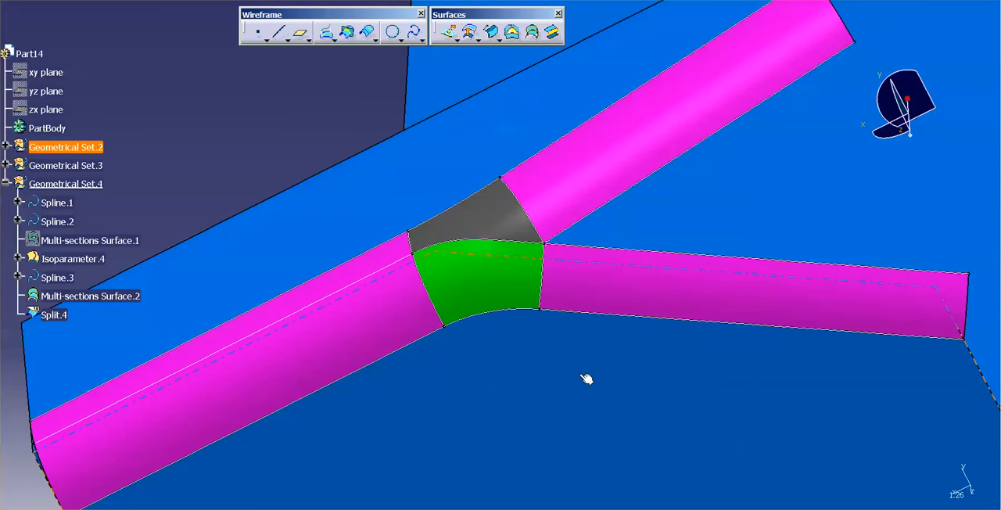
right_click(385, 315)
click(415, 371)
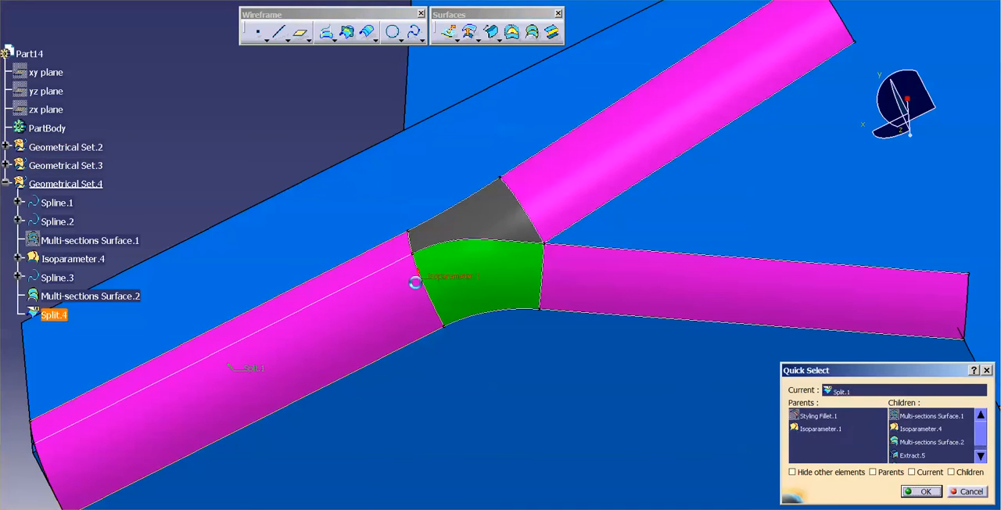
click(381, 316)
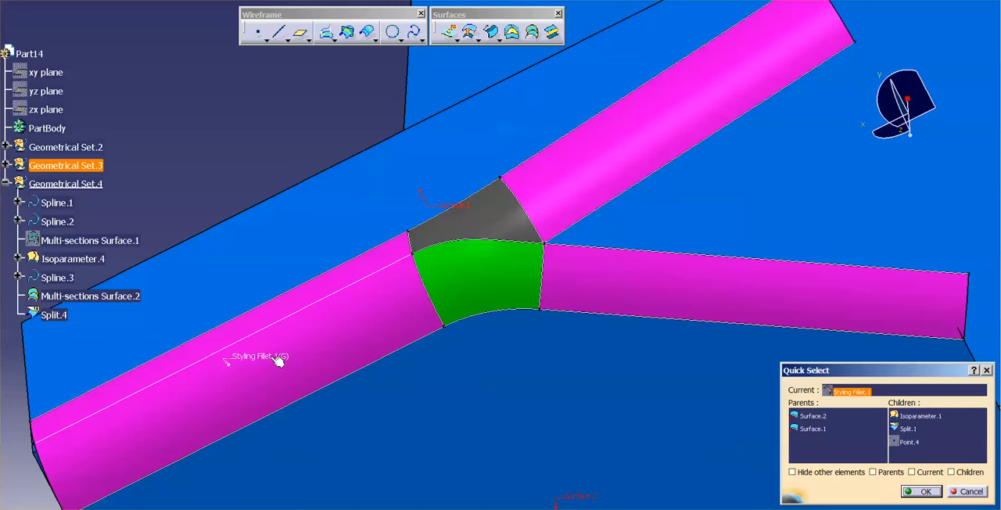
right_click(280, 358)
click(318, 123)
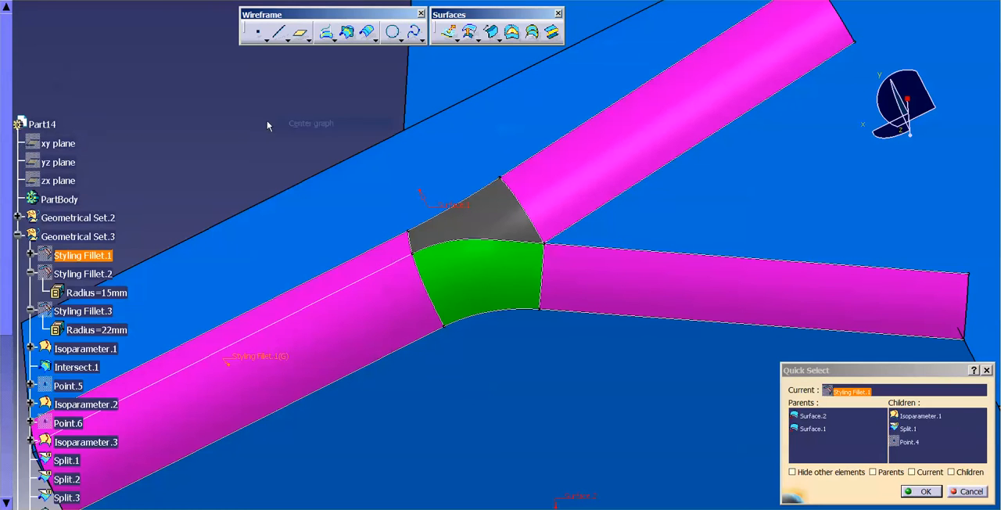
key(Escape)
click(30, 255)
double_click(89, 274)
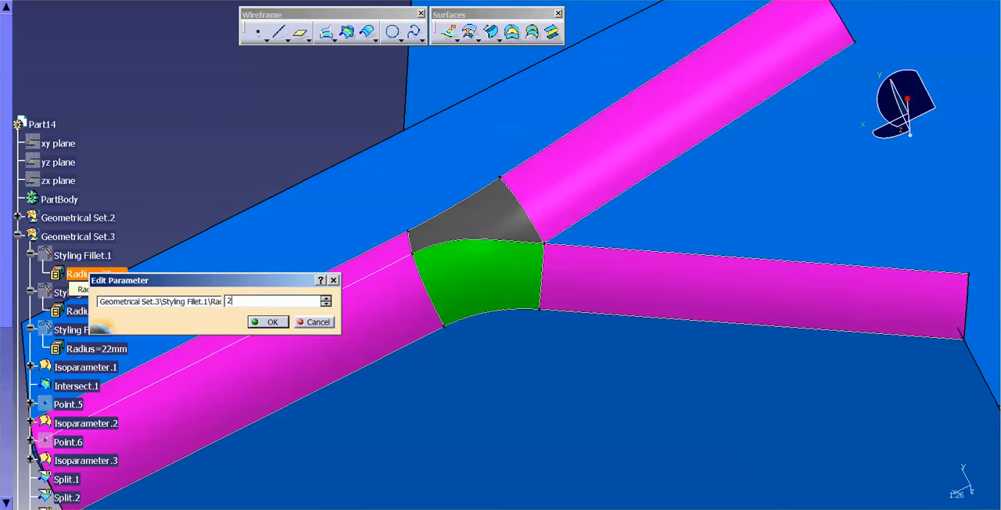
text(24)
key(Return)
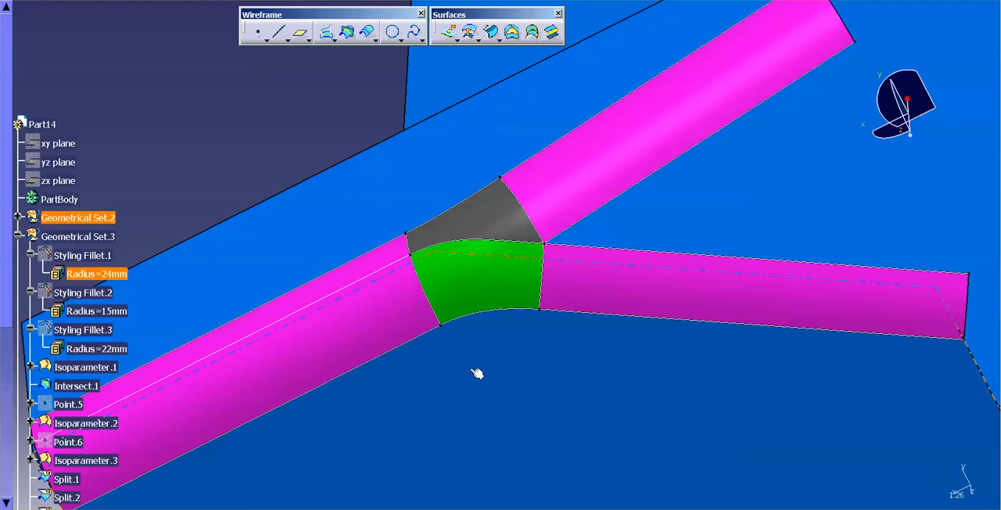
click(18, 237)
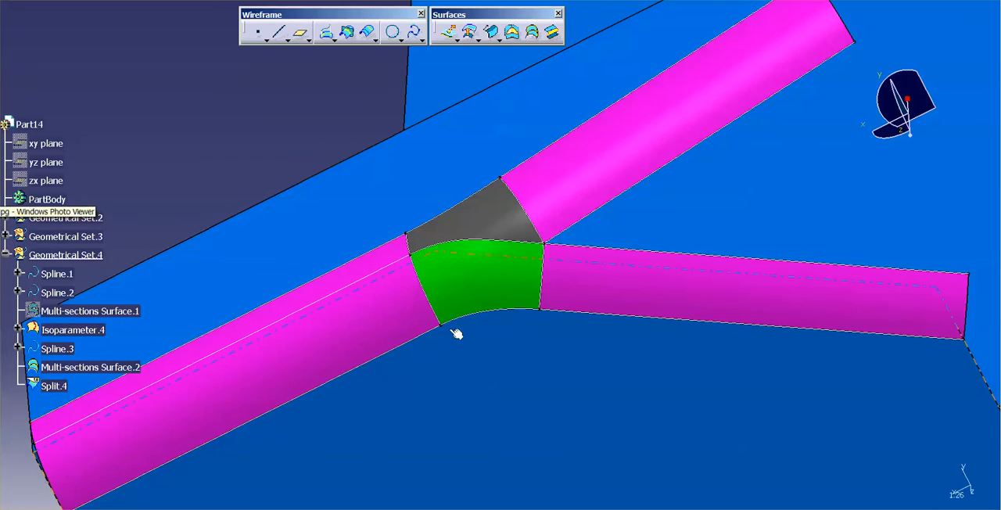
Edit Isoparameter.4 and shift its point across Split.1 close to the surface's lower edge
middle_drag(570, 331, 558, 194)
middle_drag(521, 333, 553, 232)
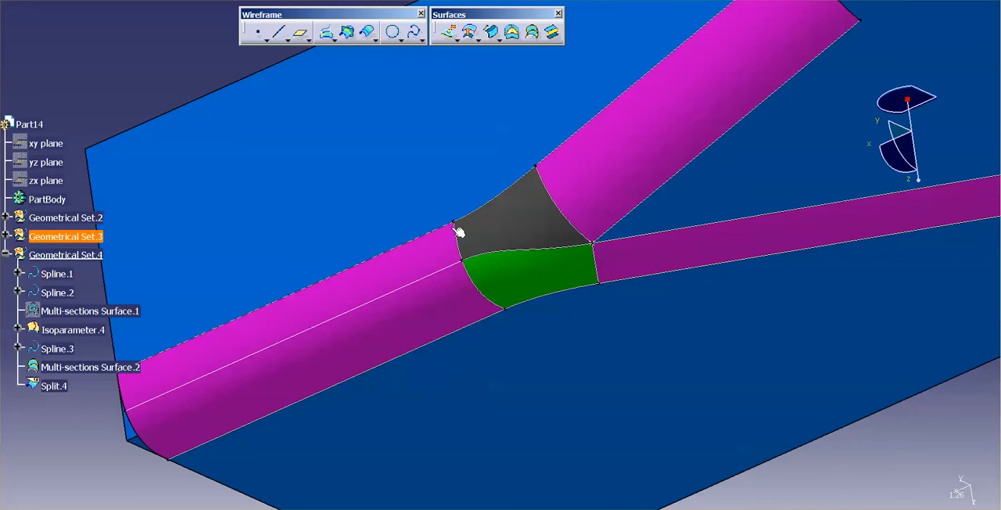
middle_drag(550, 250, 592, 311)
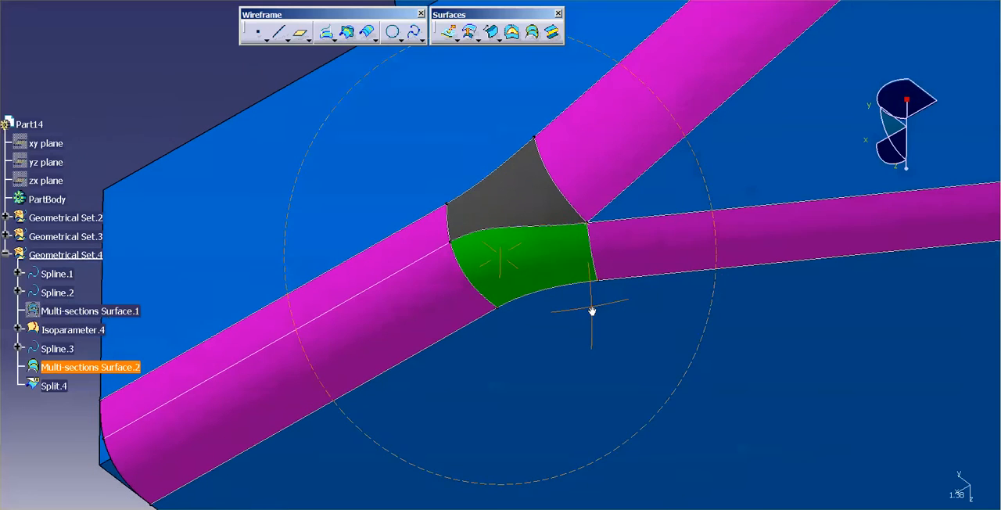
double_click(437, 258)
drag(373, 309, 401, 355)
click(913, 500)
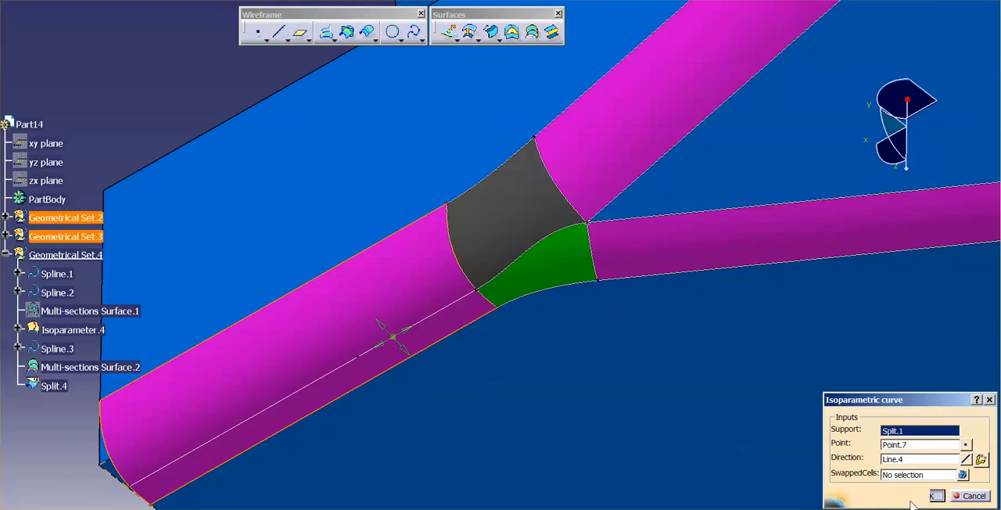
Switch to the FreeStyle workbench with the blend area viewed up close
mouse_move(465, 337)
middle_down()
mouse_move(597, 251)
mouse_move(641, 180)
mouse_move(496, 369)
mouse_move(512, 389)
mouse_move(494, 387)
mouse_move(512, 408)
mouse_move(275, 324)
middle_up()
middle_drag(536, 293, 532, 265)
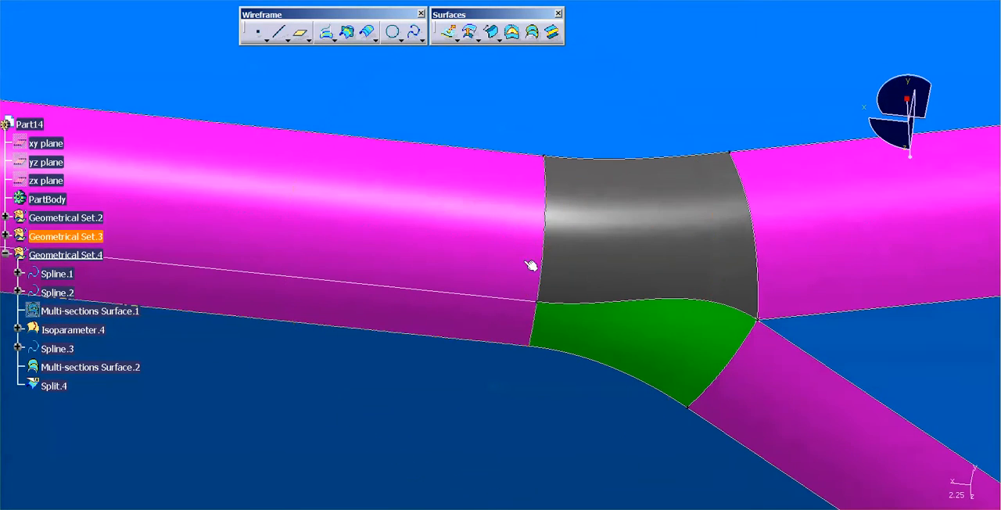
click(28, 1)
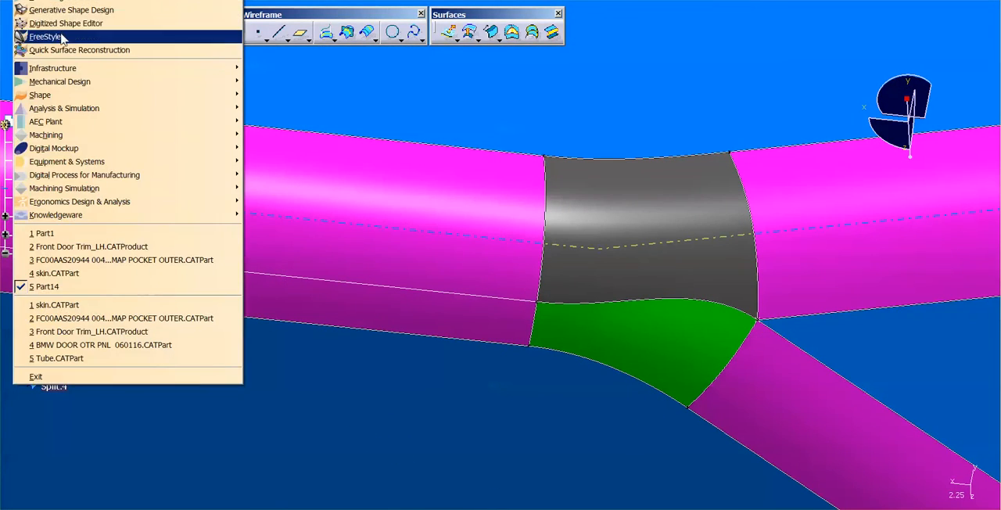
click(61, 37)
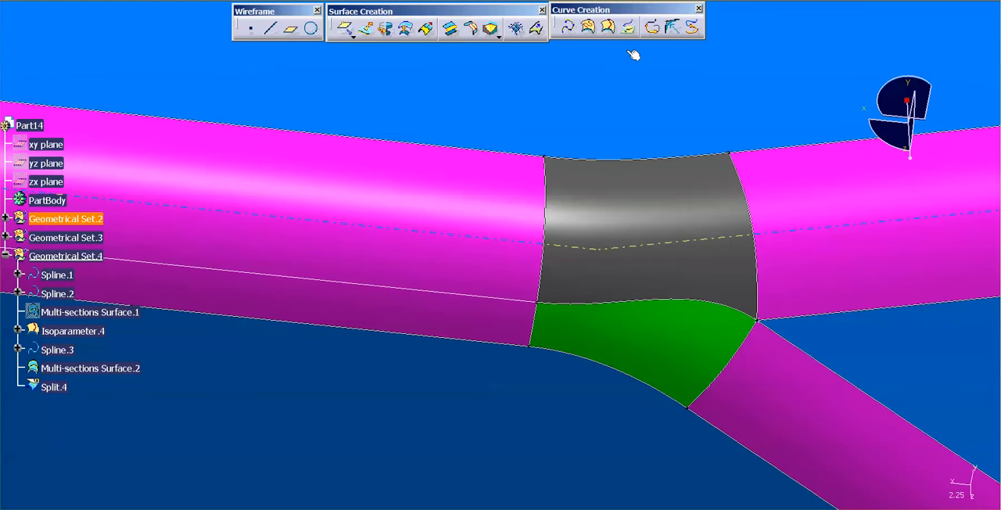
Create a Highlight Lines analysis by angle, normal type, on the three fillet surfaces and both blend surfaces with a 3 deg pitch
click(828, 216)
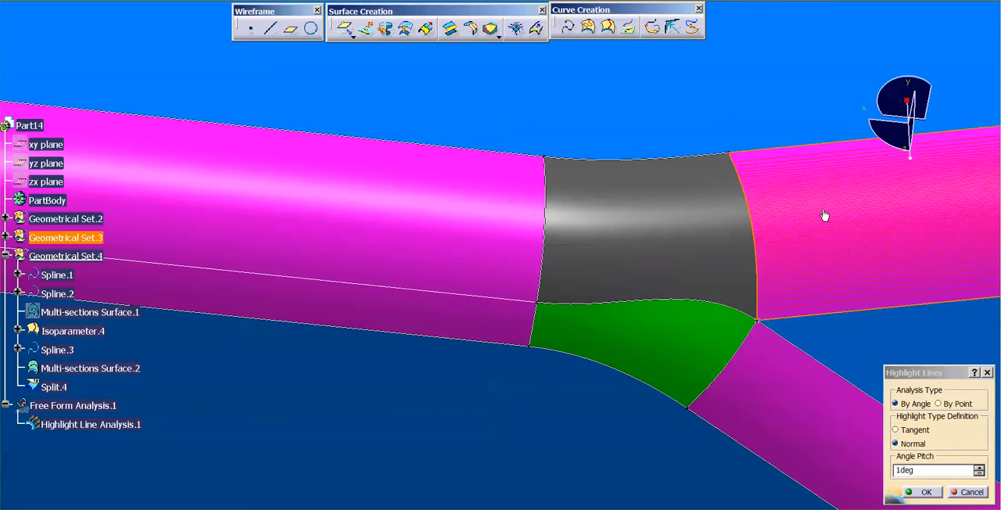
click(677, 225)
click(428, 221)
click(639, 324)
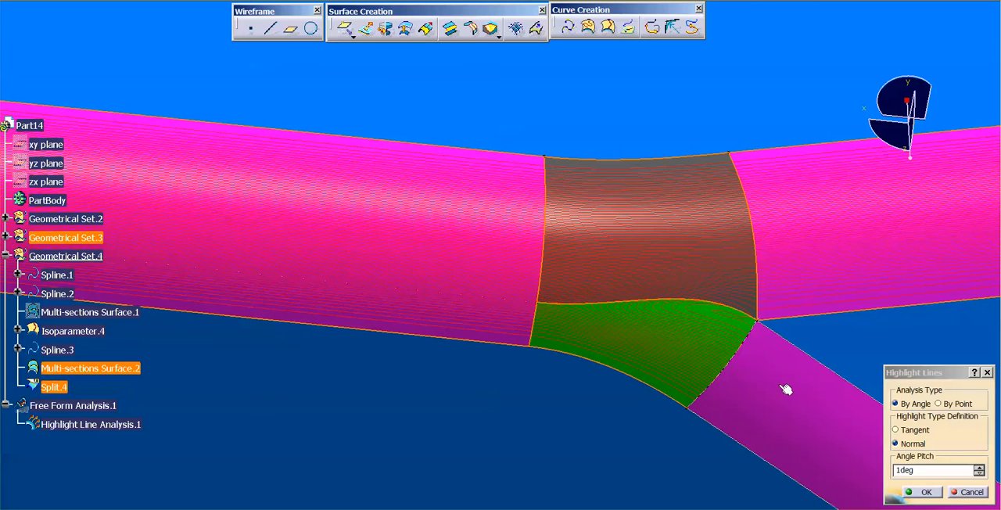
double_click(924, 471)
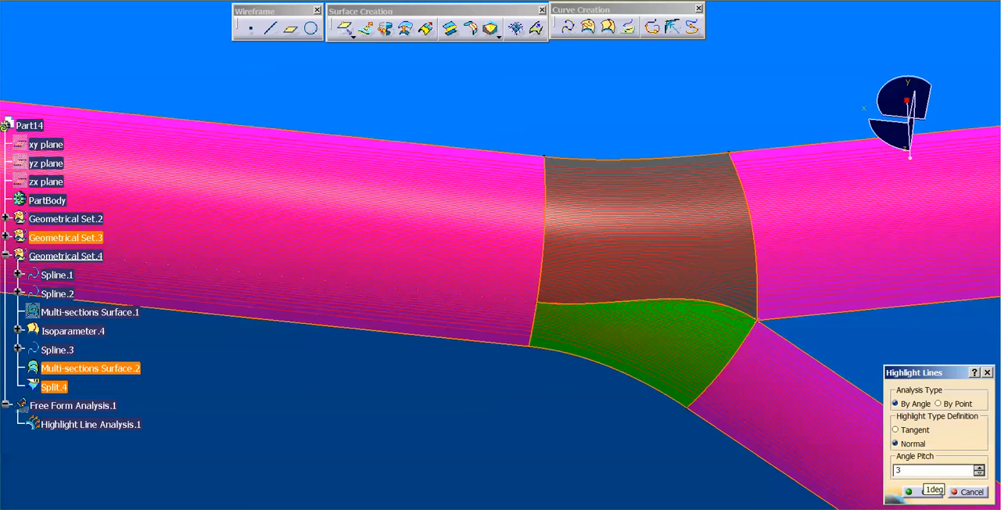
click(920, 493)
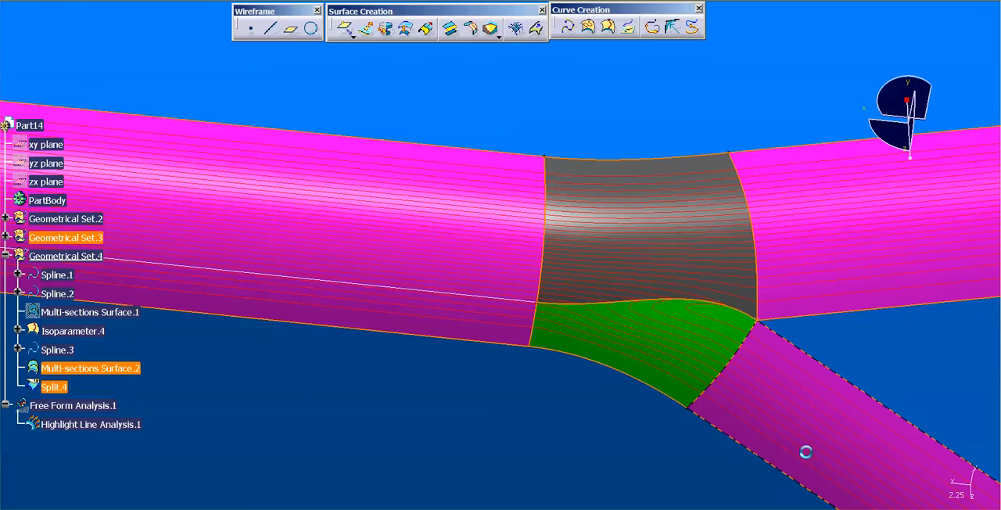
Change the Highlight Line Analysis.1 lines to yellow with a 0.35 mm thickness
click(100, 424)
right_click(100, 425)
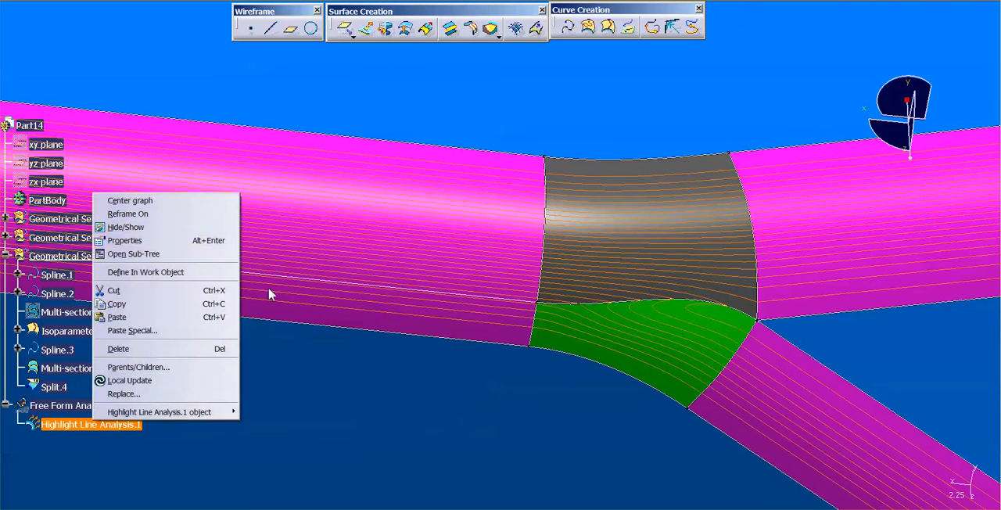
click(125, 243)
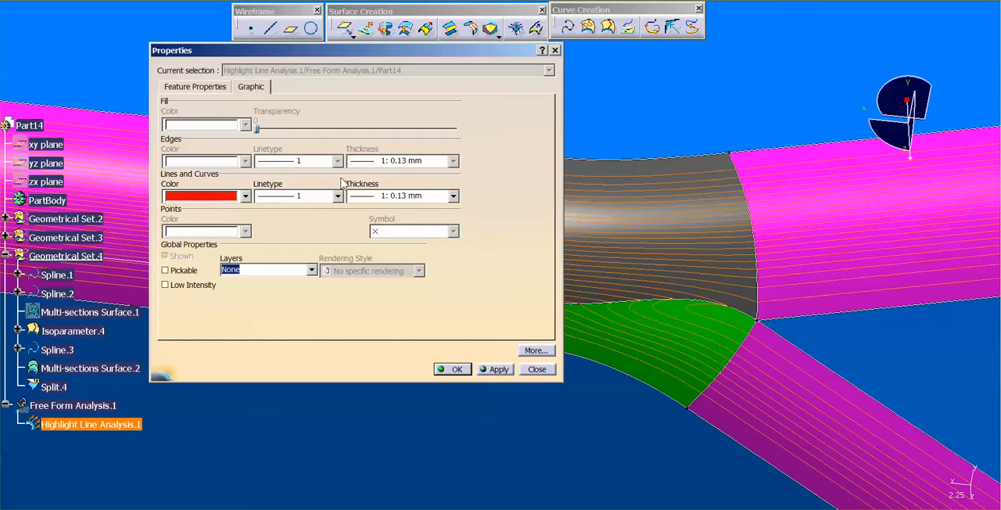
click(226, 198)
click(223, 287)
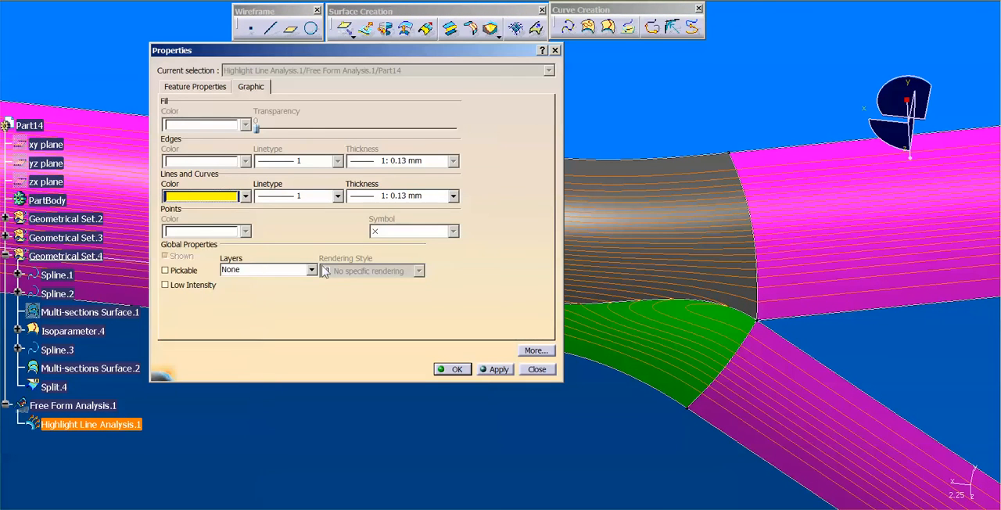
click(395, 195)
click(383, 219)
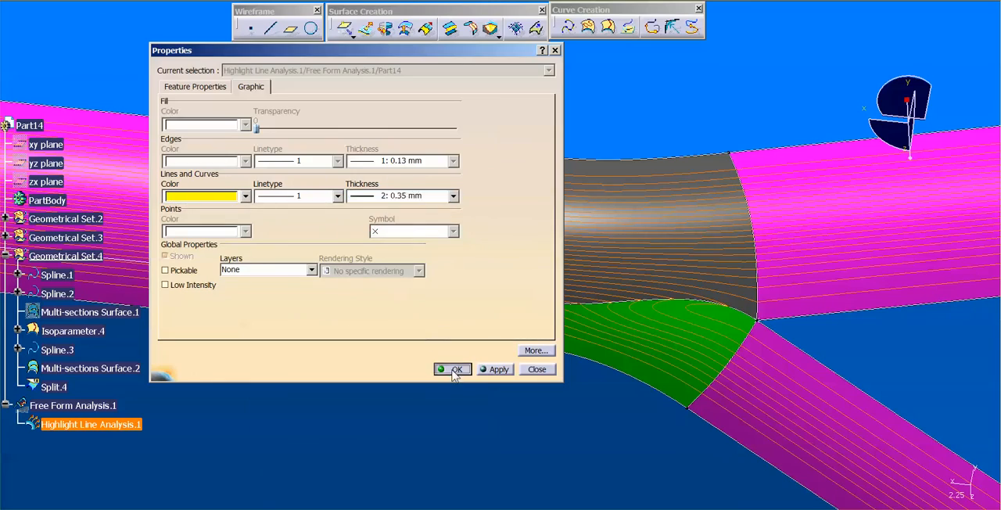
click(454, 369)
Edit Isoparameter.4 and move its point on Split.1 upward, away from the surface's lower edge
click(532, 394)
middle_drag(532, 393, 574, 305)
click(539, 286)
click(539, 288)
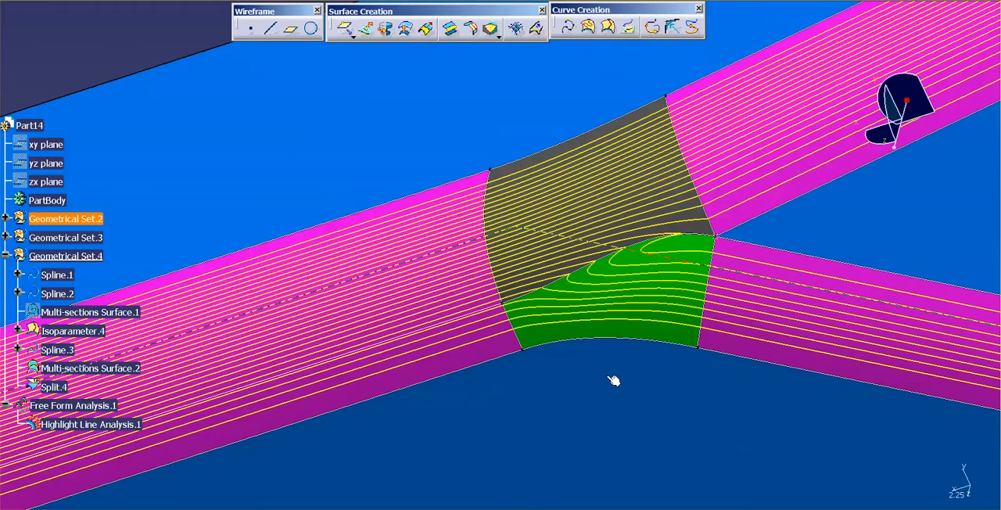
double_click(474, 312)
drag(350, 375, 353, 342)
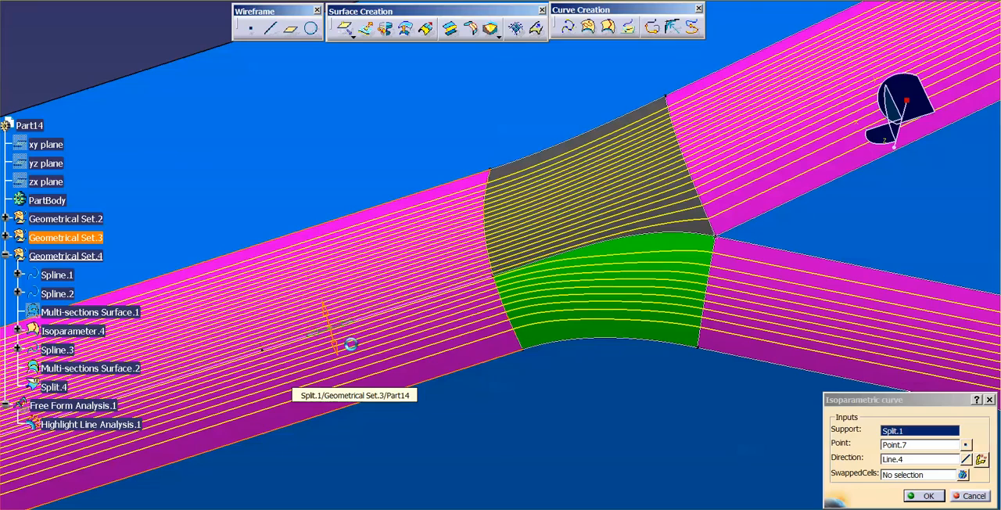
click(923, 498)
middle_drag(695, 375, 615, 286)
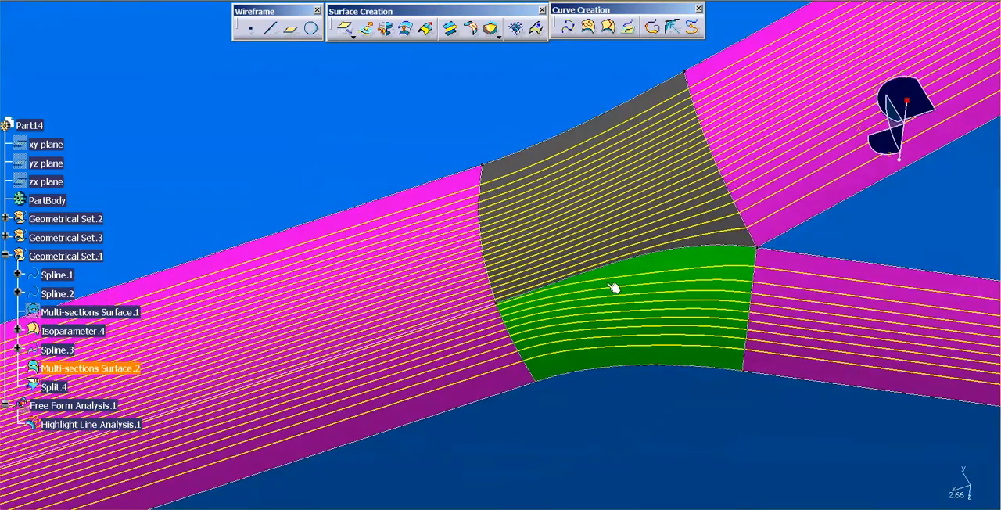
double_click(579, 128)
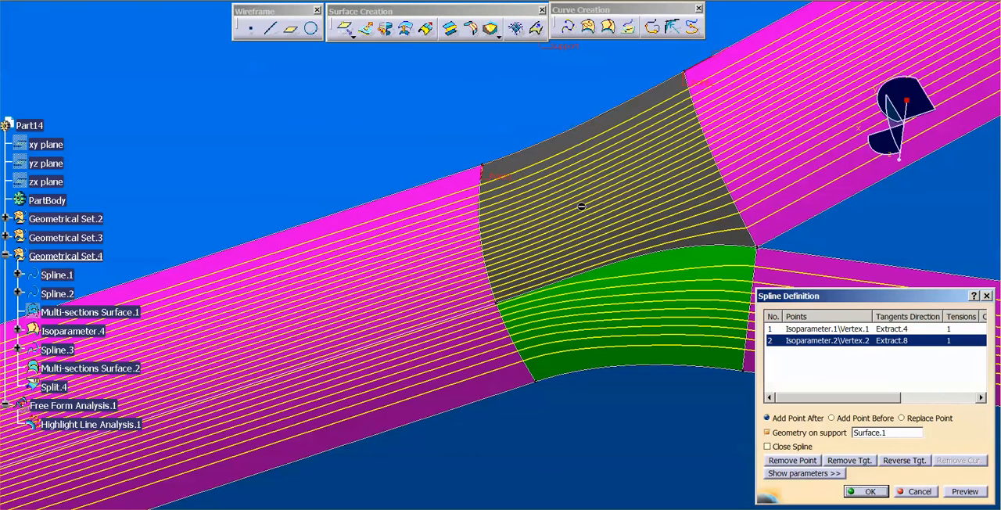
click(799, 473)
click(784, 448)
click(778, 469)
click(822, 286)
click(787, 459)
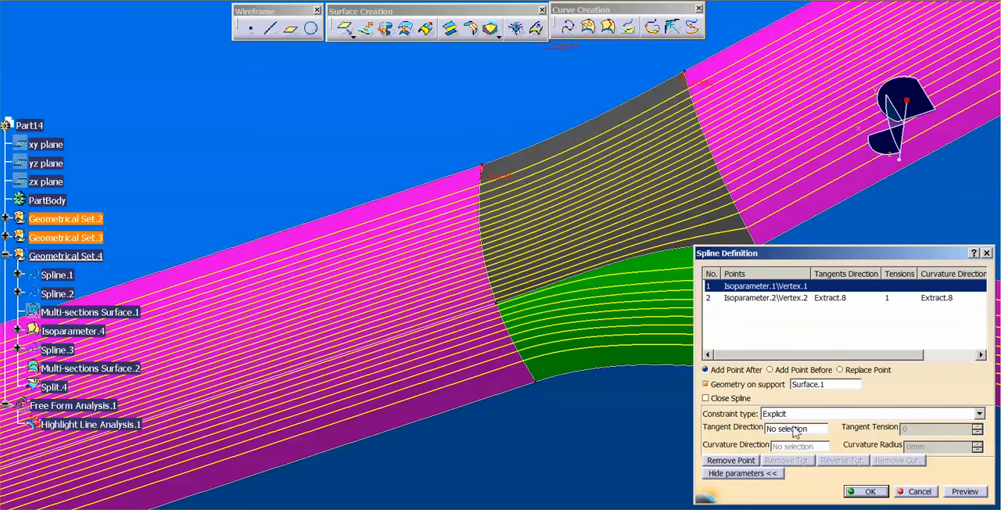
key(Escape)
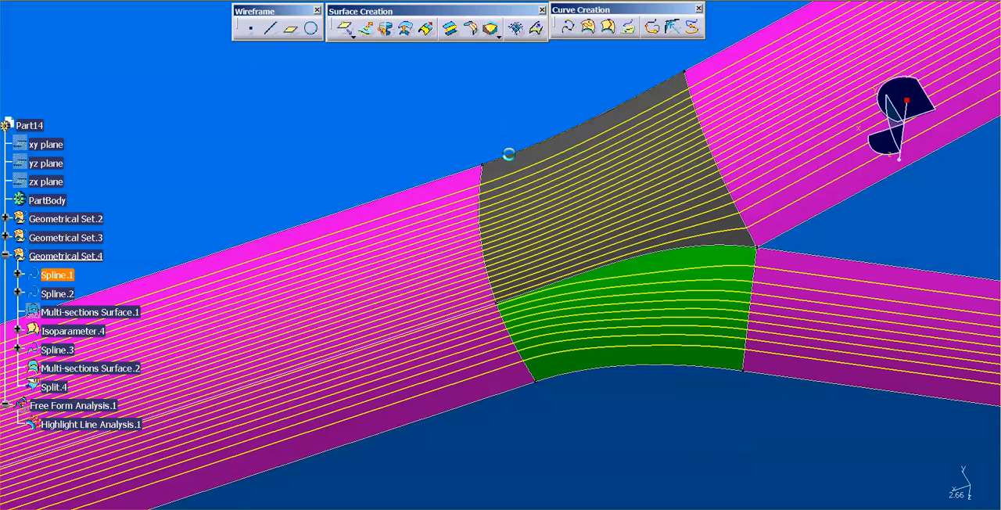
Edit Spline.1 on the blend's upper edge and set Curvature continuity at both of its end points
double_click(511, 157)
click(817, 472)
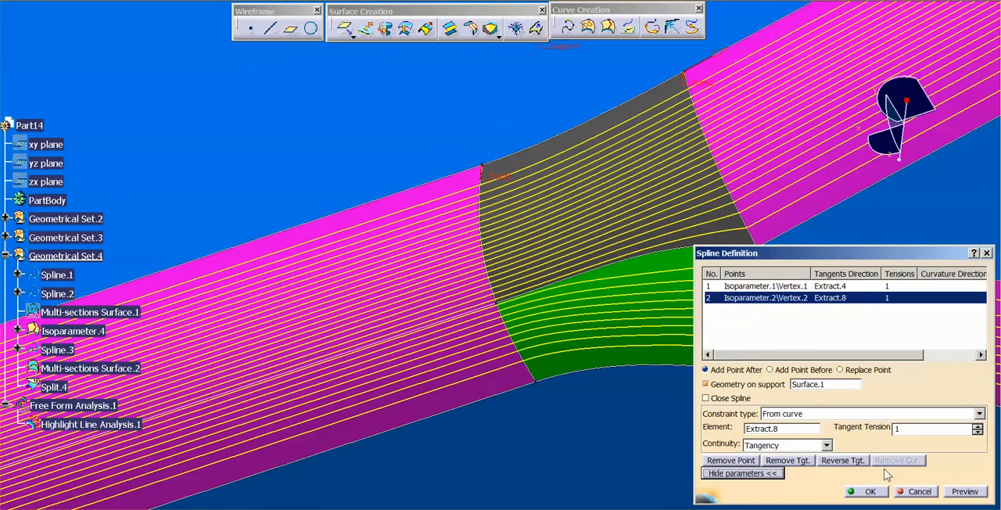
click(781, 446)
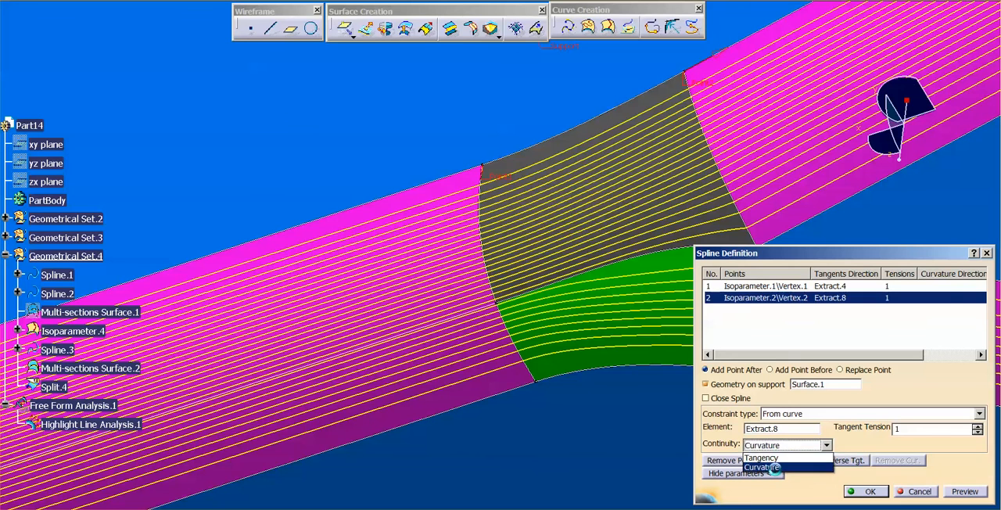
click(780, 468)
click(850, 289)
click(790, 447)
click(781, 467)
middle_drag(566, 261, 509, 263)
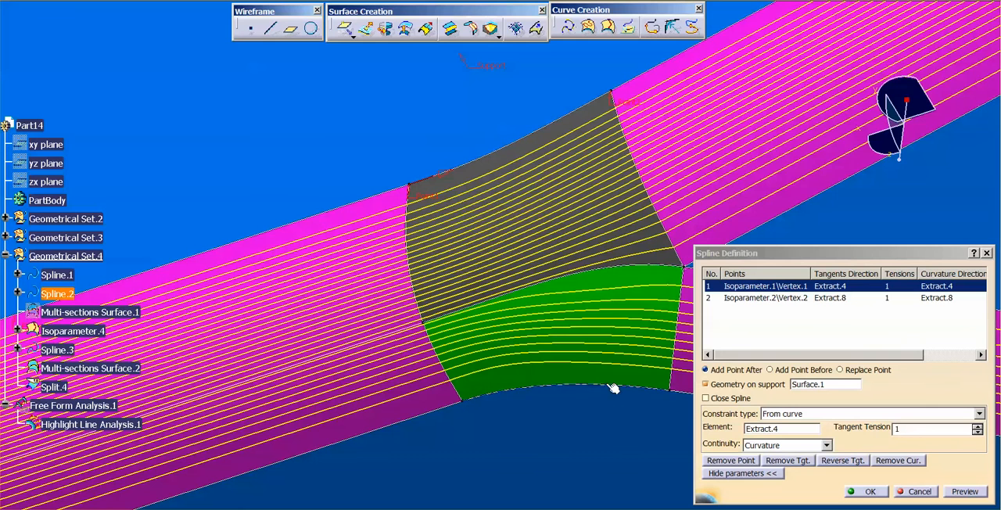
click(872, 491)
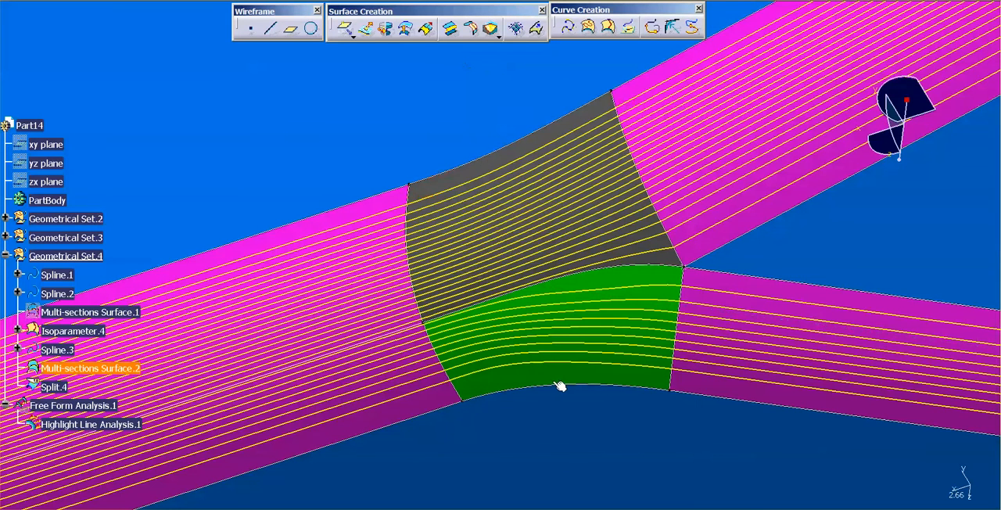
Edit Spline.2 on the blend's lower edge and set Curvature continuity at both of its end points
double_click(574, 383)
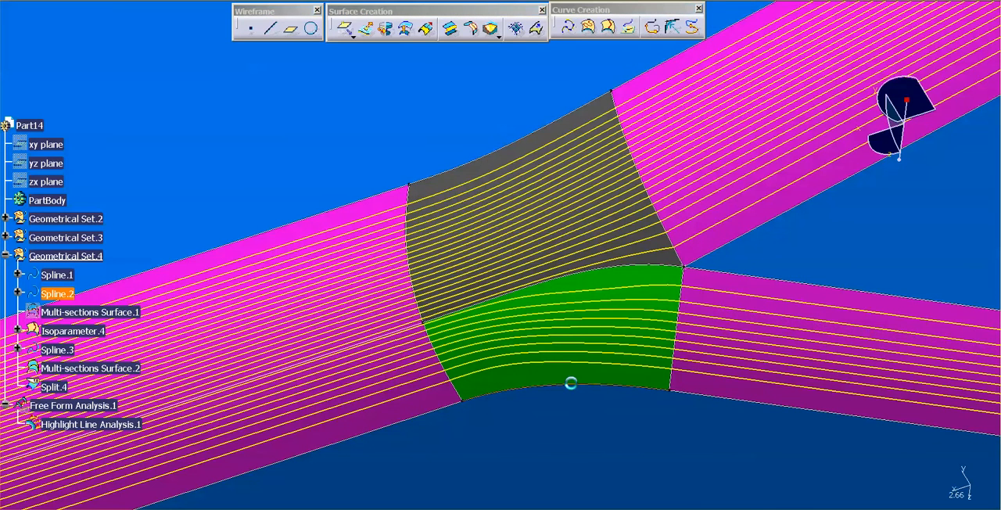
click(800, 473)
click(813, 445)
click(784, 465)
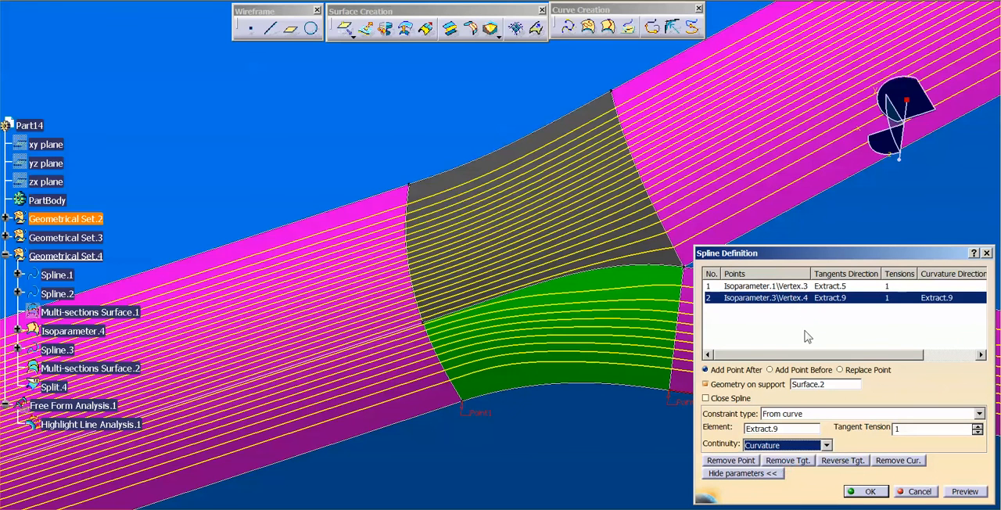
click(829, 286)
click(809, 445)
click(782, 466)
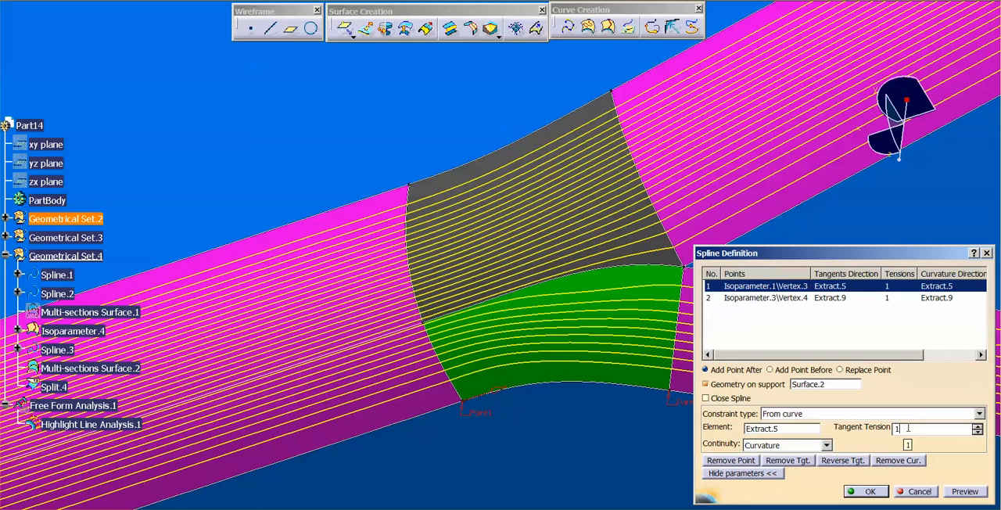
Set the tangent tension to 0.8 at both end points of Spline.2 and apply the spline edit
scroll(908, 428, up, 2)
scroll(907, 428, down, 5)
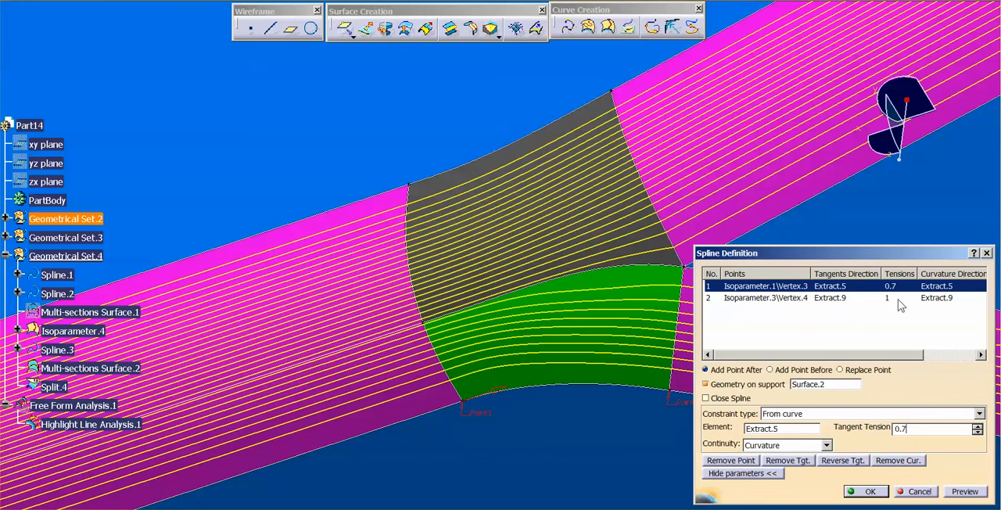
click(892, 298)
scroll(934, 435, down, 2)
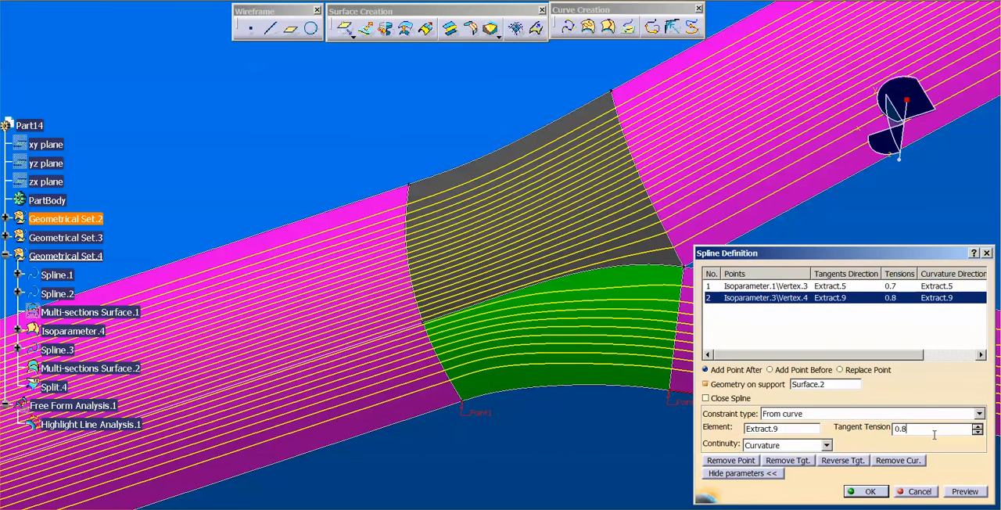
click(899, 288)
scroll(923, 430, up, 1)
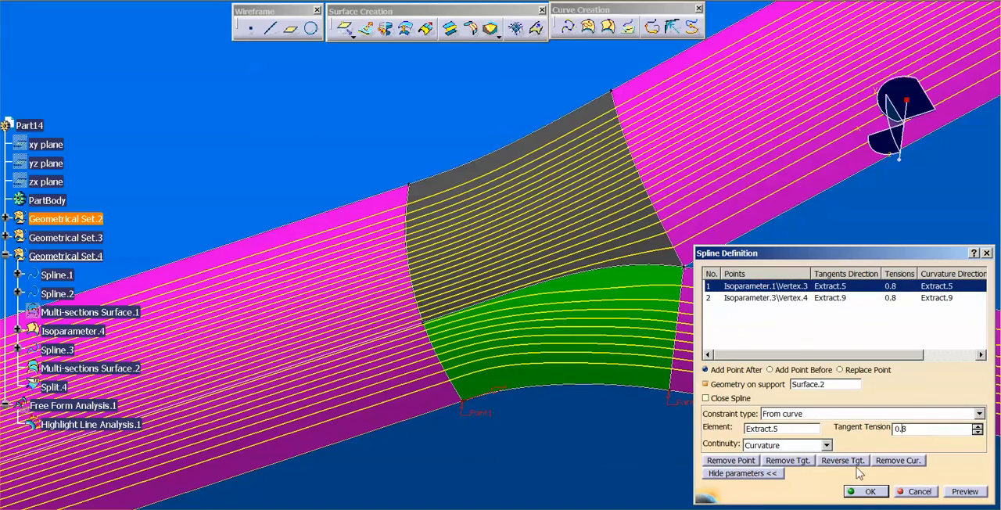
click(866, 493)
Edit Multi-sections Surface.1 and set Curvature continuity for both sections, Isoparameter.1 on Split.1 and Isoparameter.2 on Split.2
middle_drag(764, 344, 706, 315)
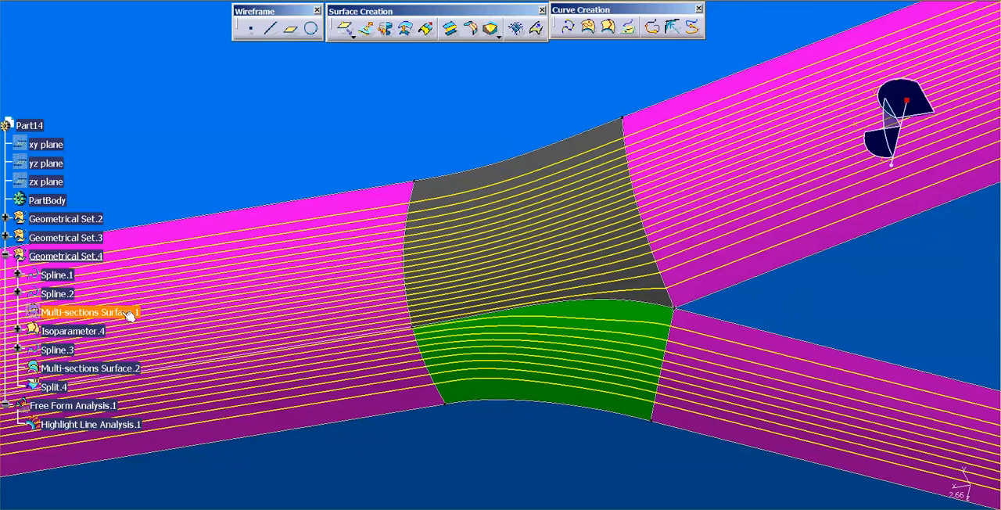
double_click(123, 314)
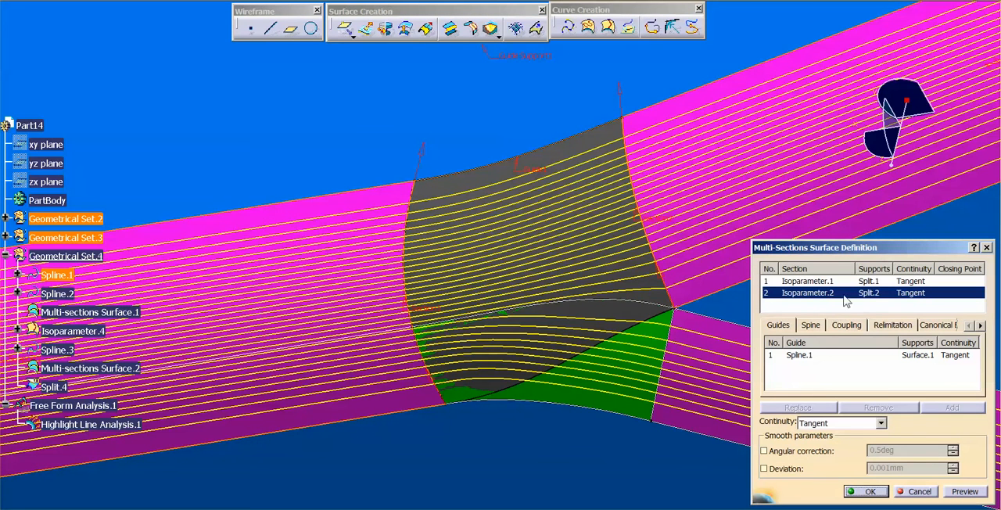
click(827, 421)
click(829, 443)
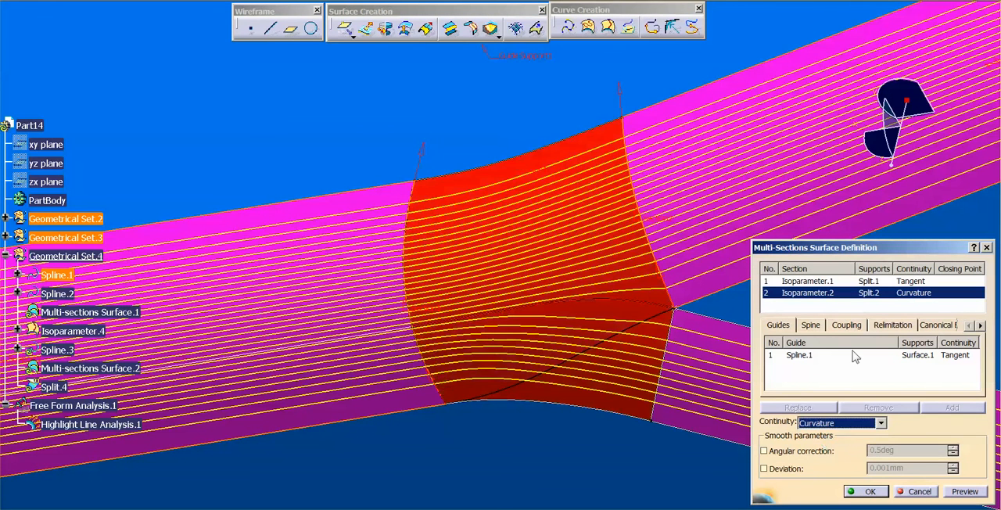
click(857, 281)
click(838, 424)
click(829, 444)
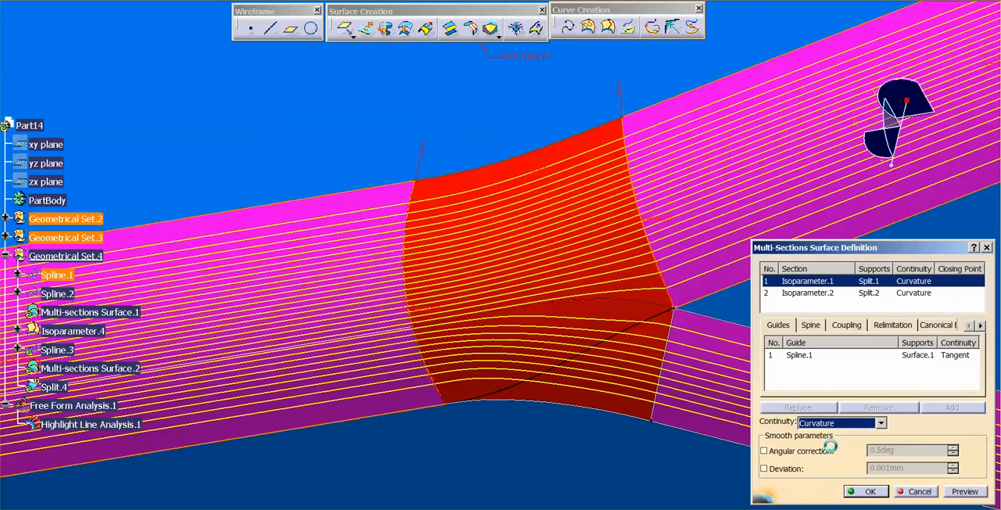
click(870, 491)
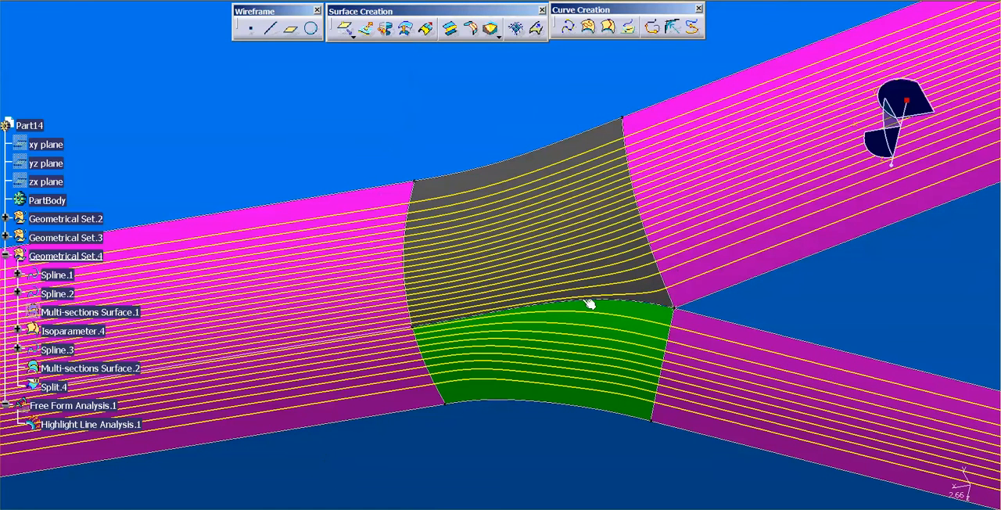